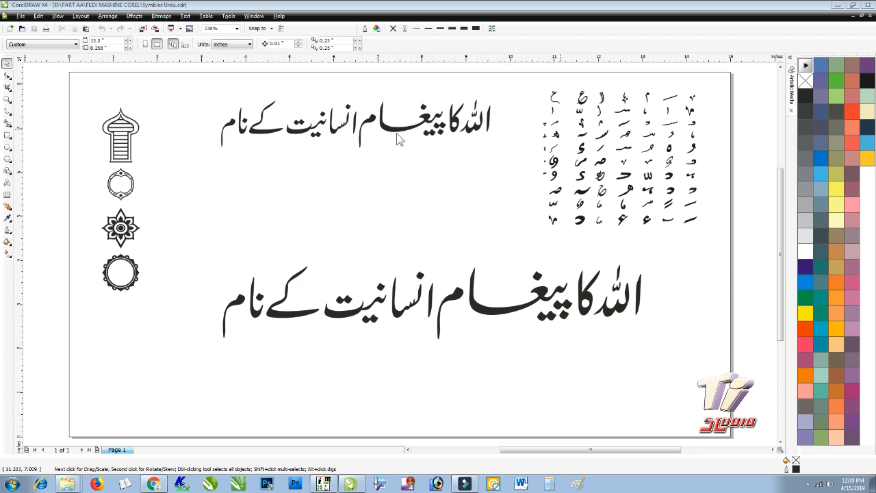
# - Enlarge the Urdu letter-symbol grid from its lower-left corner, then switch to the Ti Studio YouTube channel in Chrome
pyautogui.click(556, 163)
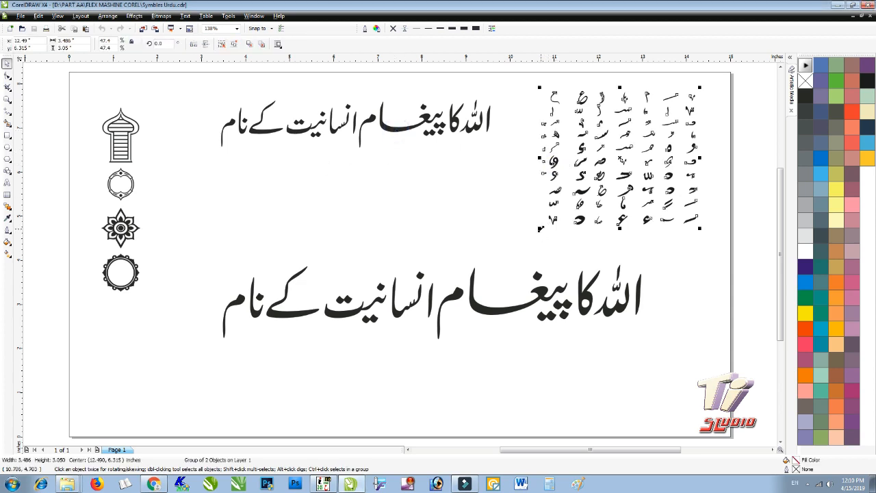
pyautogui.click(515, 201)
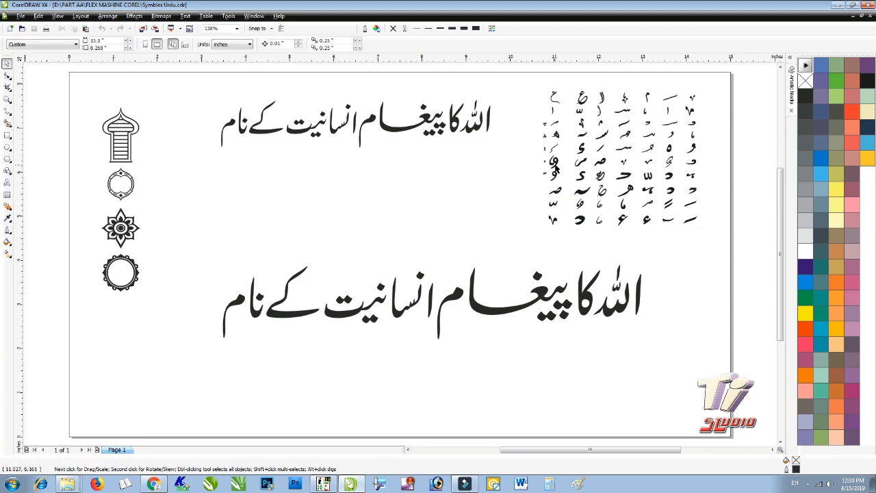
pyautogui.click(556, 166)
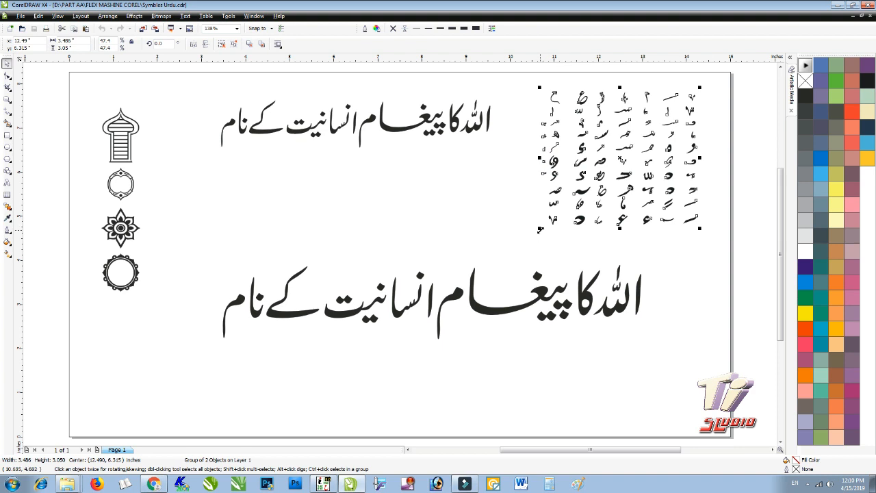
pyautogui.moveTo(541, 229); pyautogui.dragTo(525, 242)
pyautogui.click(470, 237)
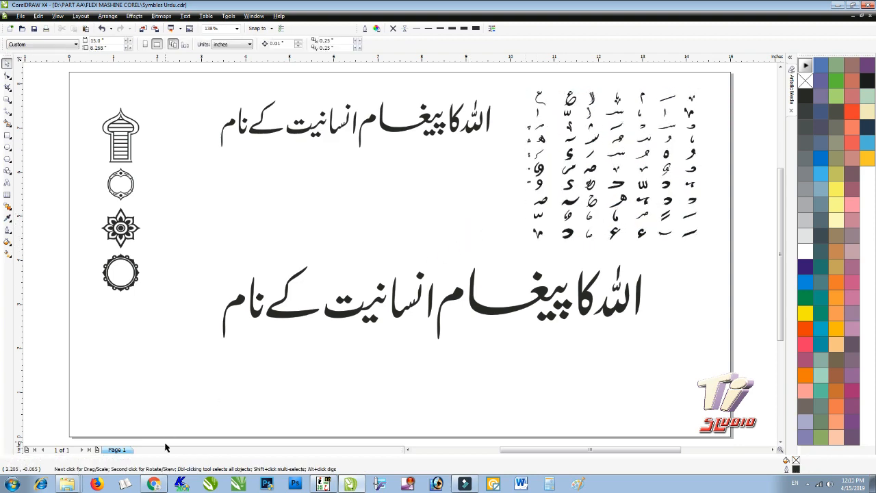
pyautogui.click(153, 484)
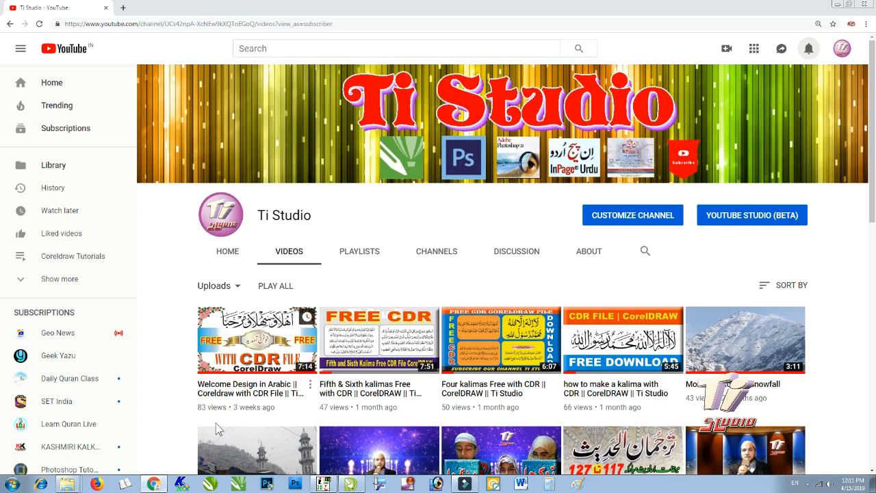
# - Minimize Chrome to bring back the Symbles Urdu.cdr drawing in CorelDRAW
pyautogui.click(157, 483)
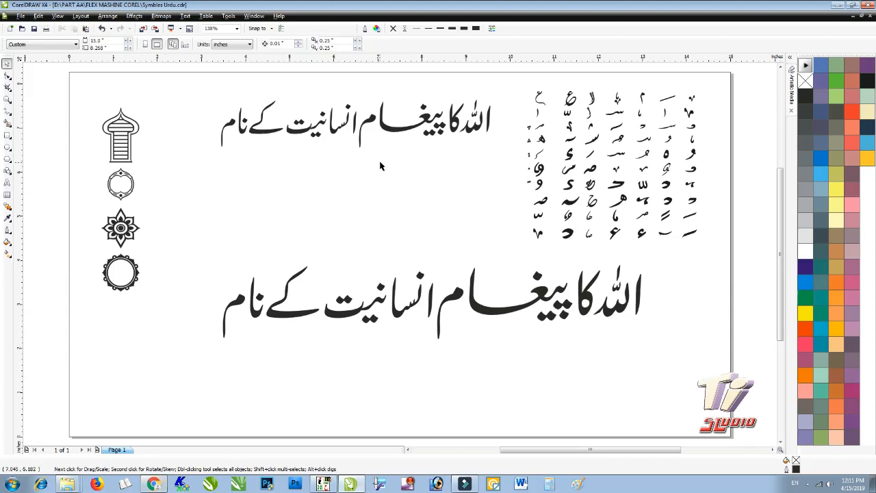
# - Move the large Urdu phrase lower and slightly left
pyautogui.click(399, 132)
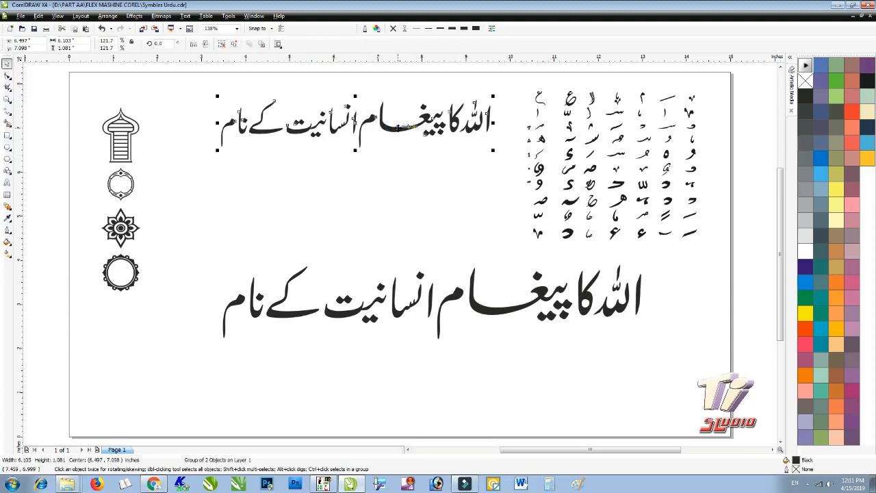
pyautogui.click(473, 297)
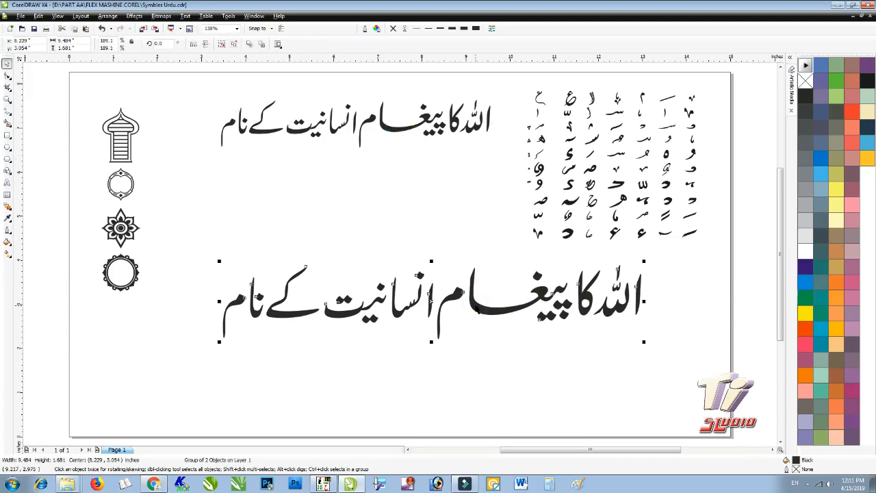
pyautogui.moveTo(473, 297); pyautogui.dragTo(464, 330)
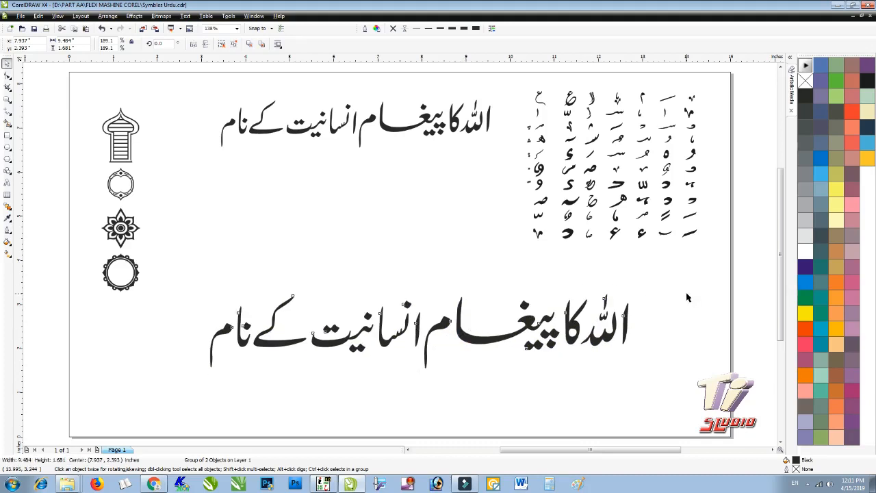
# - Scale the symbol grid up a little from its corner
pyautogui.click(572, 205)
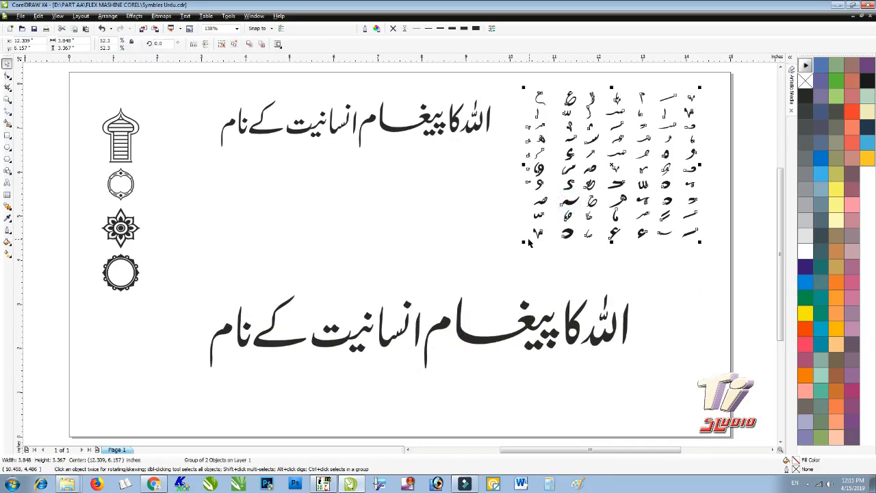
pyautogui.moveTo(524, 243)
pyautogui.mouseDown()
pyautogui.moveTo(334, 379)
pyautogui.moveTo(519, 252)
pyautogui.mouseUp()
pyautogui.click(495, 262)
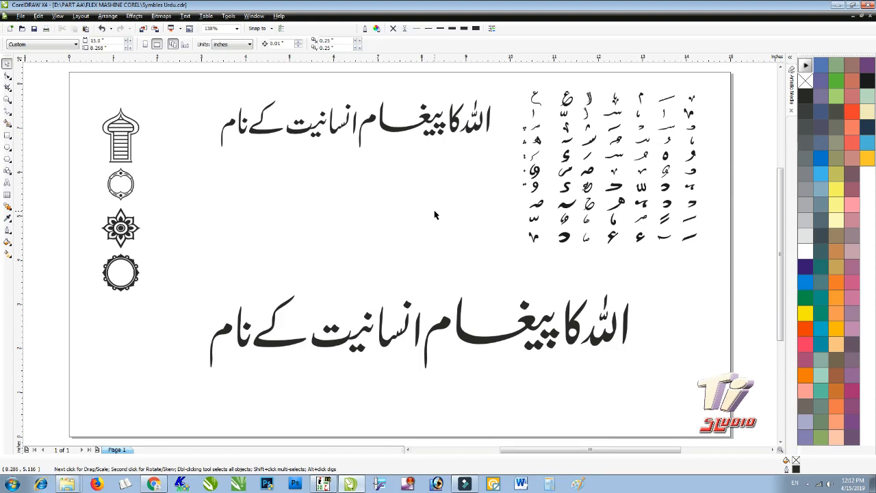
# - Check the selections of the large phrase, the symbol grid and a subgroup within it
pyautogui.click(405, 302)
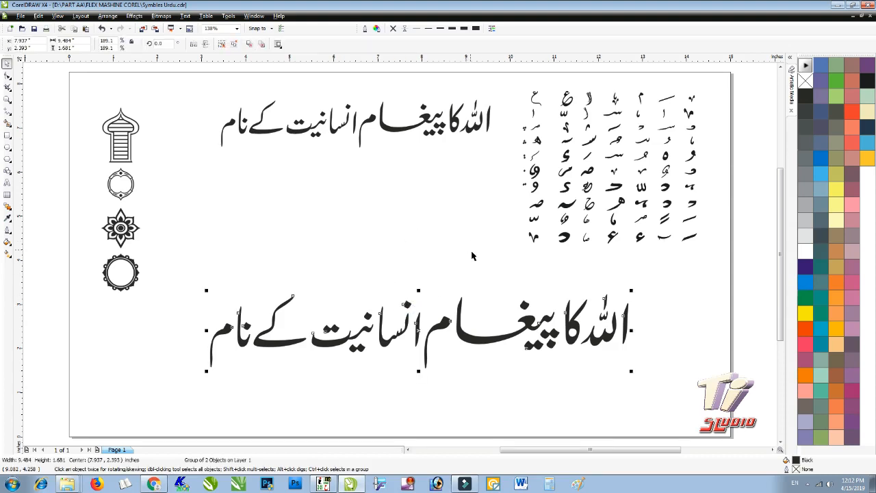
pyautogui.click(411, 258)
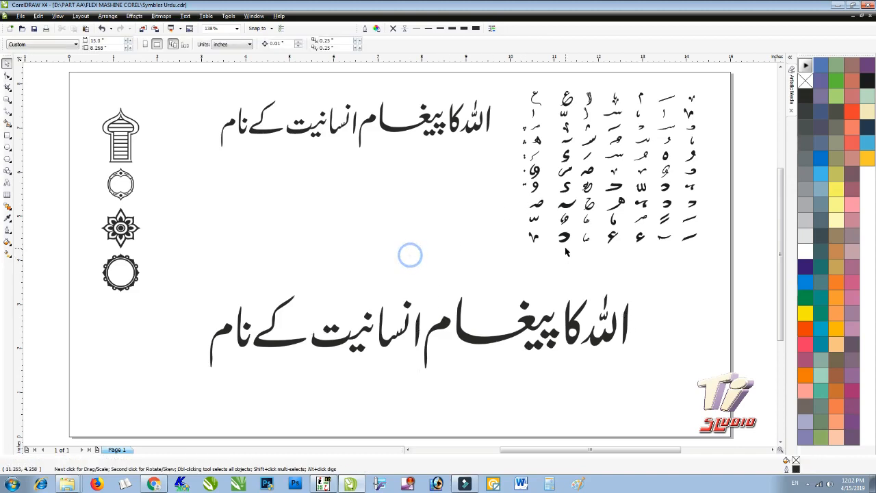
pyautogui.click(536, 237)
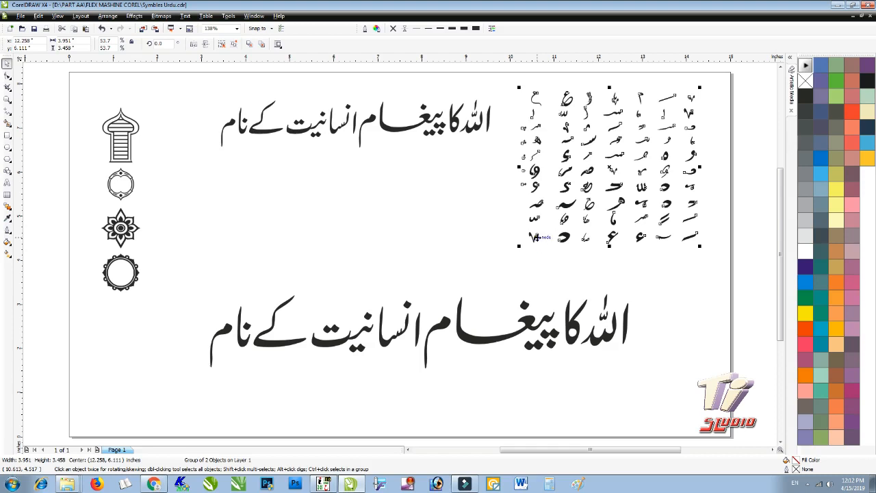
pyautogui.click(481, 202)
pyautogui.click(539, 204)
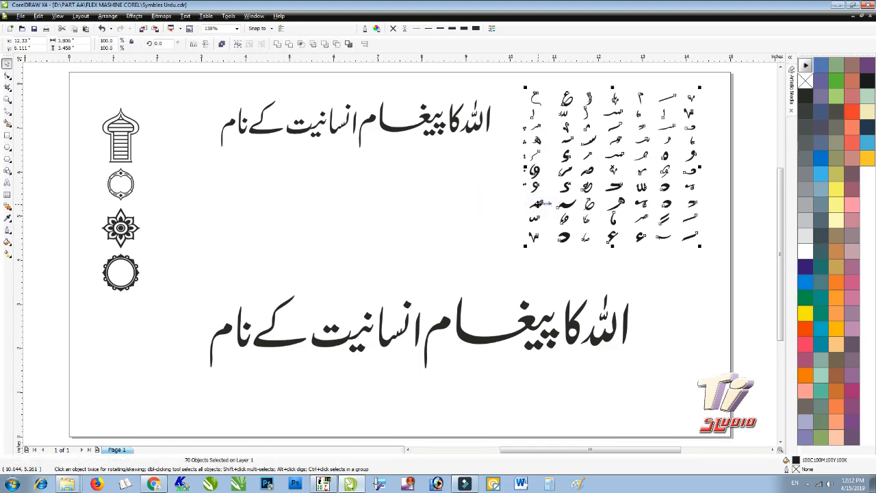
pyautogui.click(492, 198)
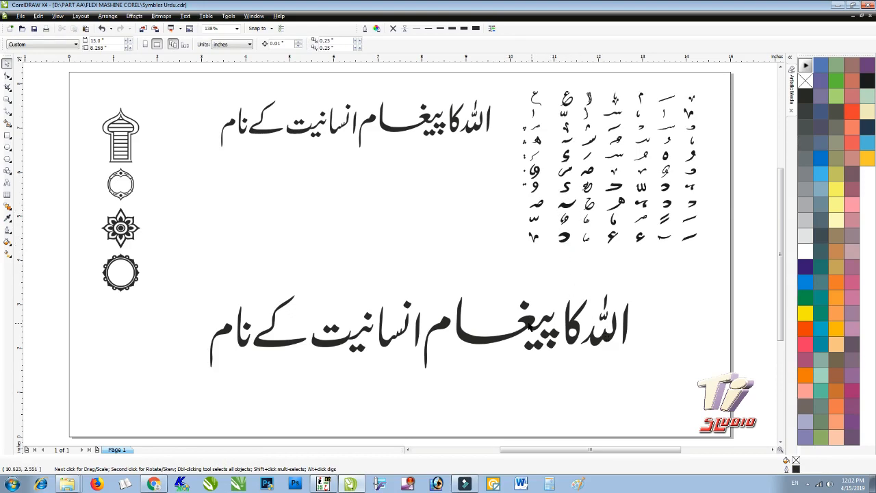
# - Stretch the large Urdu phrase to about 12.87 inches wide and shift it right
pyautogui.click(243, 344)
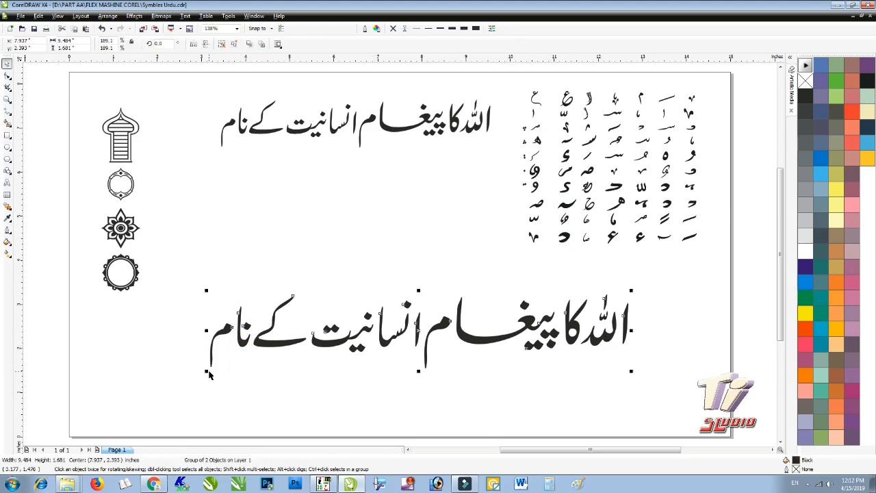
pyautogui.moveTo(208, 371); pyautogui.dragTo(61, 395)
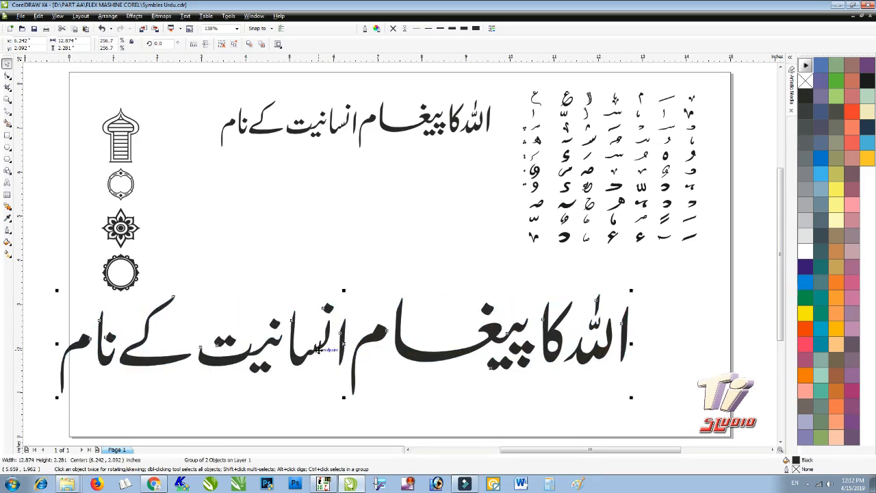
pyautogui.moveTo(318, 360); pyautogui.dragTo(374, 372)
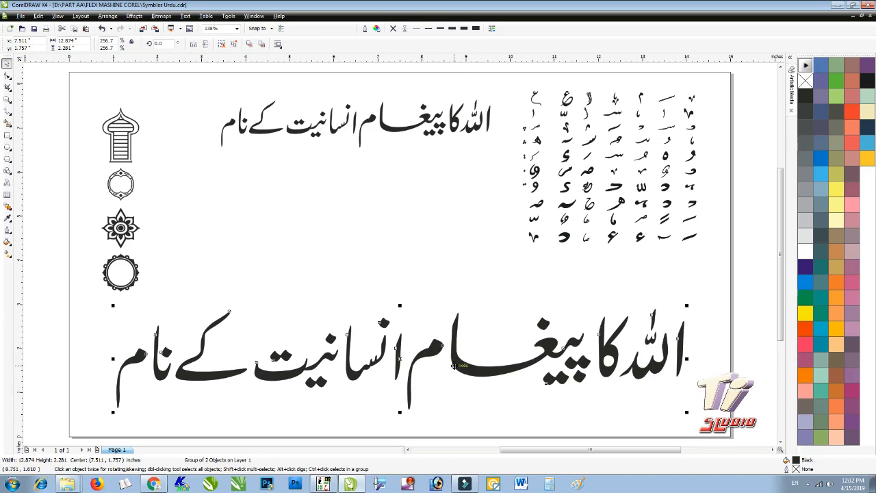
pyautogui.click(436, 297)
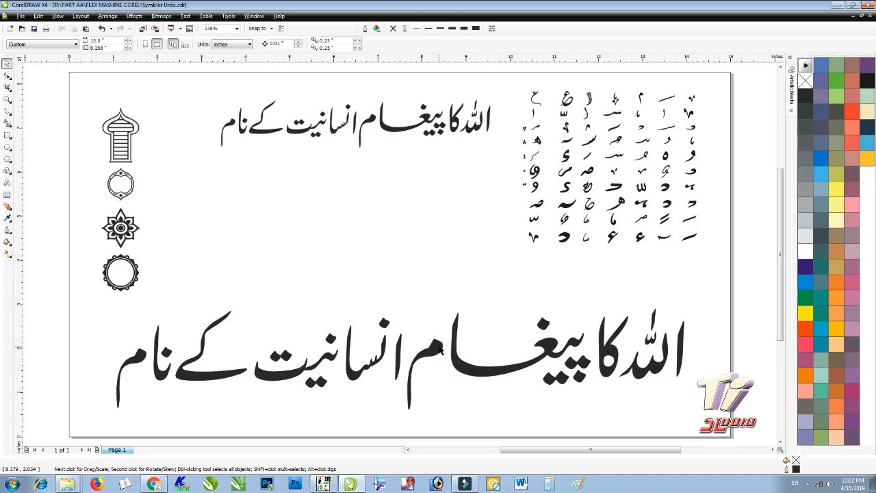
pyautogui.moveTo(440, 349); pyautogui.dragTo(442, 354)
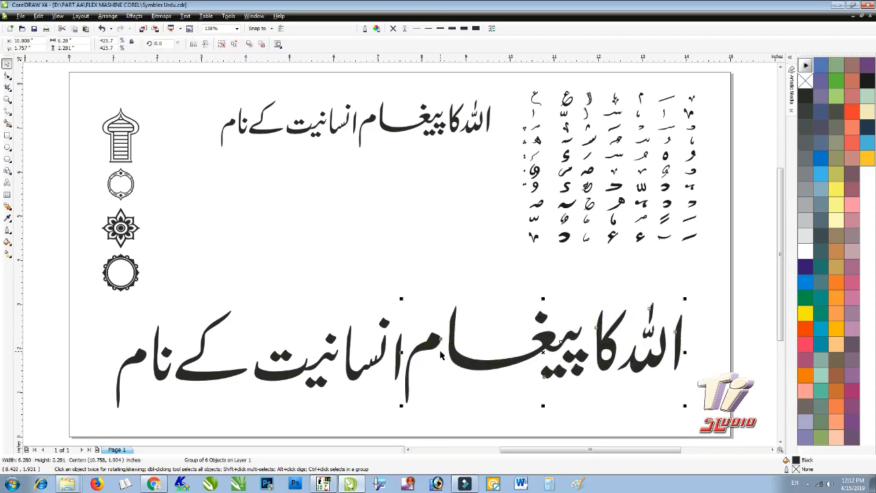
# - Delete the stray channel text line
pyautogui.click(459, 292)
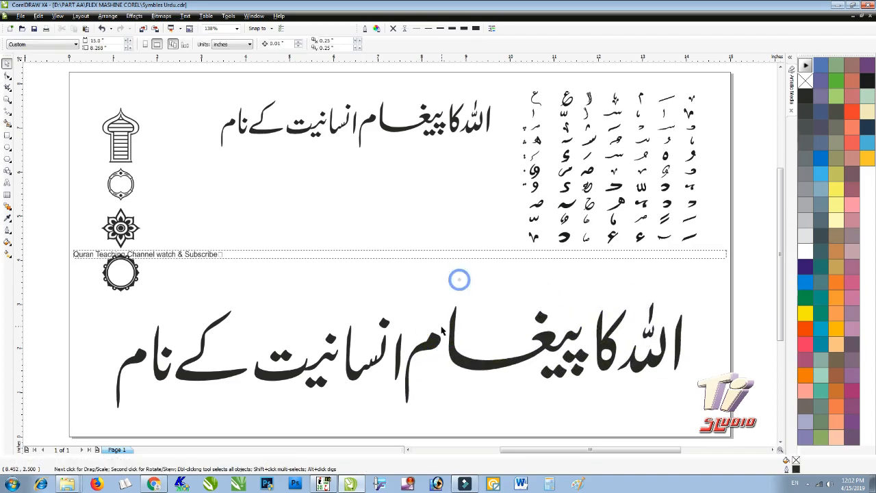
pyautogui.click(241, 256)
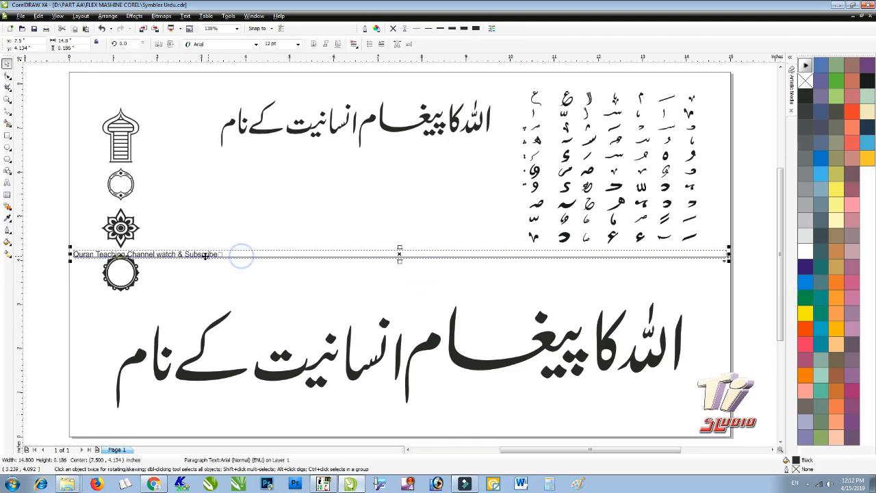
pyautogui.press('Delete')
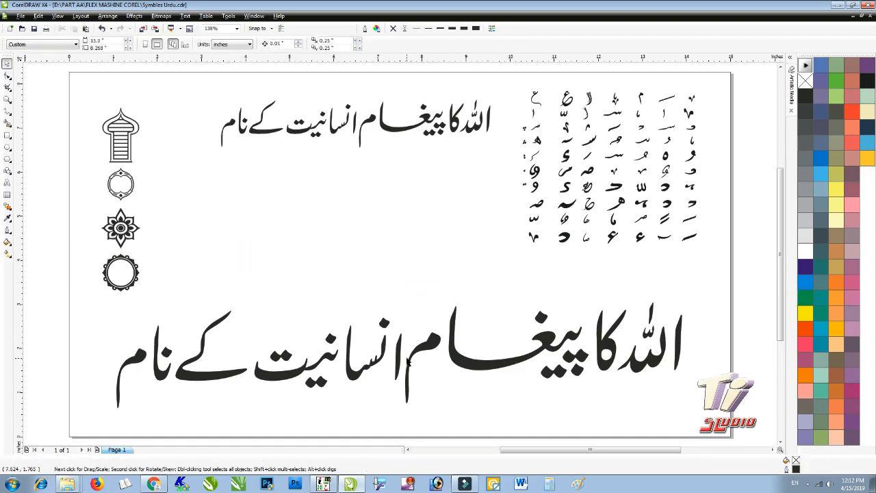
# - Ungroup the right and left parts of the large Urdu phrase
pyautogui.click(423, 350)
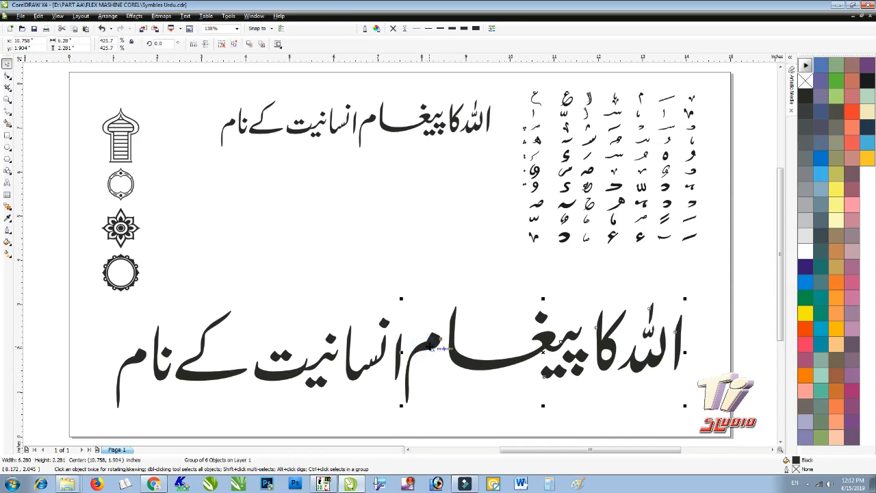
pyautogui.hotkey('ctrl', 'u')
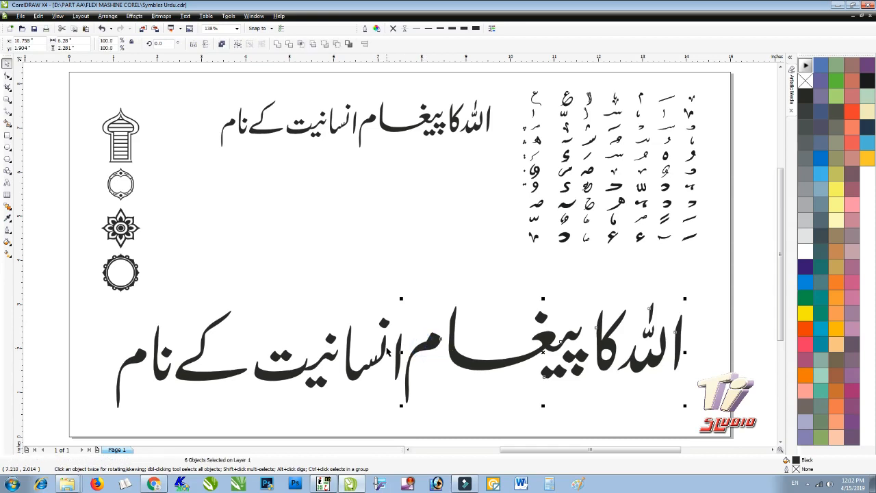
pyautogui.click(386, 348)
pyautogui.click(385, 349)
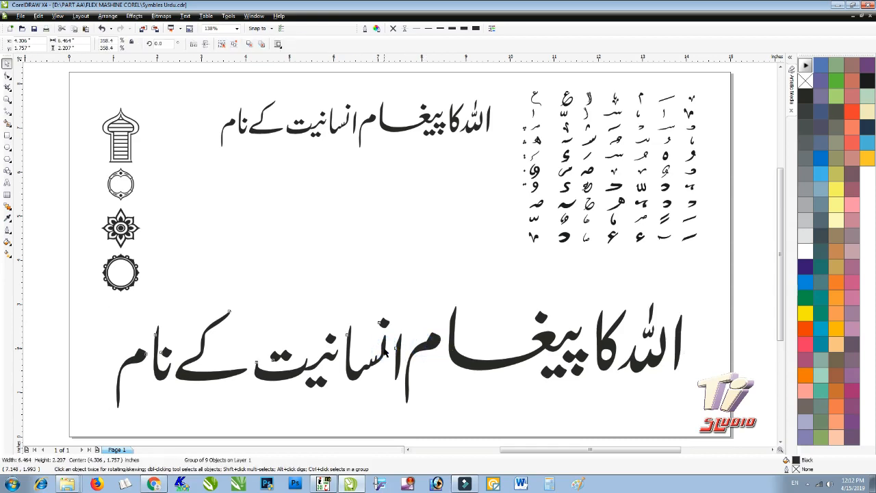
pyautogui.hotkey('ctrl', 'u')
# - Reposition the two م letter shapes and add a horizontal guide below the phrase
pyautogui.click(442, 286)
pyautogui.moveTo(433, 340); pyautogui.dragTo(442, 312)
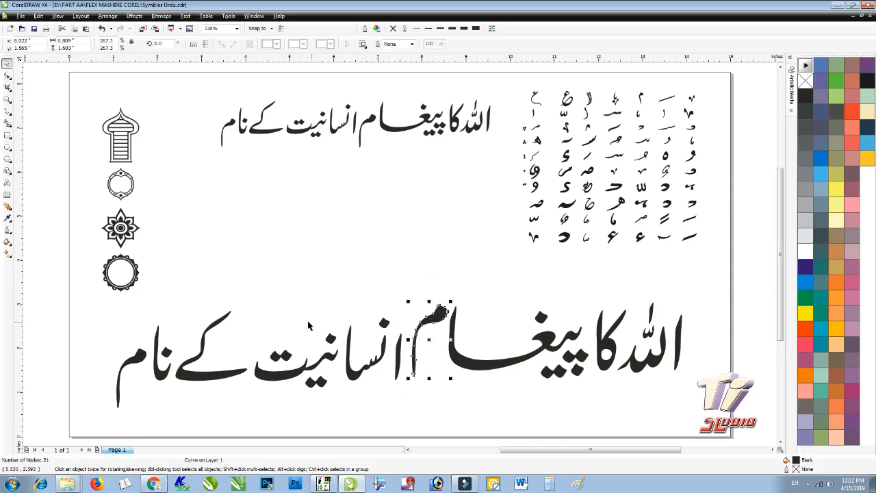
pyautogui.moveTo(144, 358); pyautogui.dragTo(152, 329)
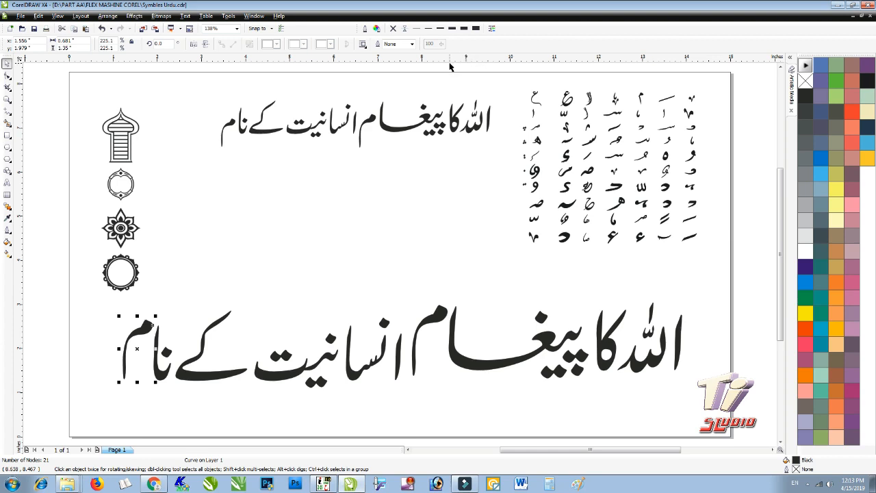
pyautogui.moveTo(451, 60); pyautogui.dragTo(456, 388)
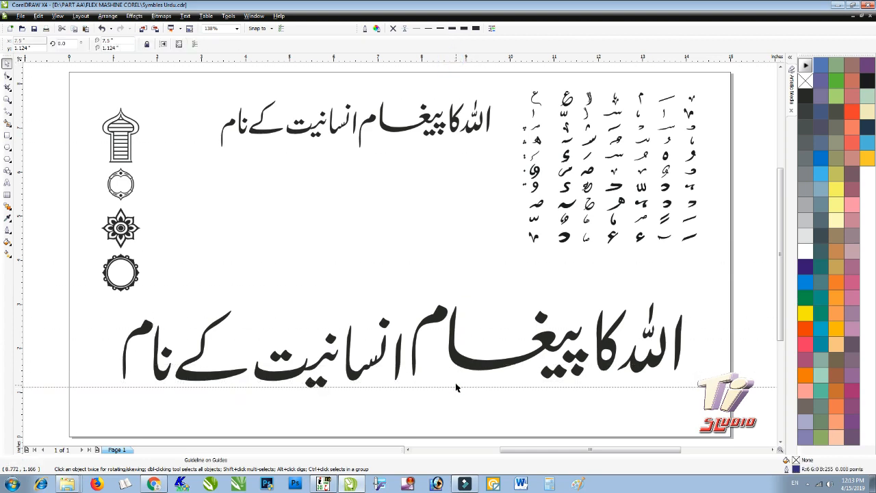
# - Place a horizontal guide along the top of the large Urdu phrase and select the کا shape
pyautogui.moveTo(438, 62); pyautogui.dragTo(439, 305)
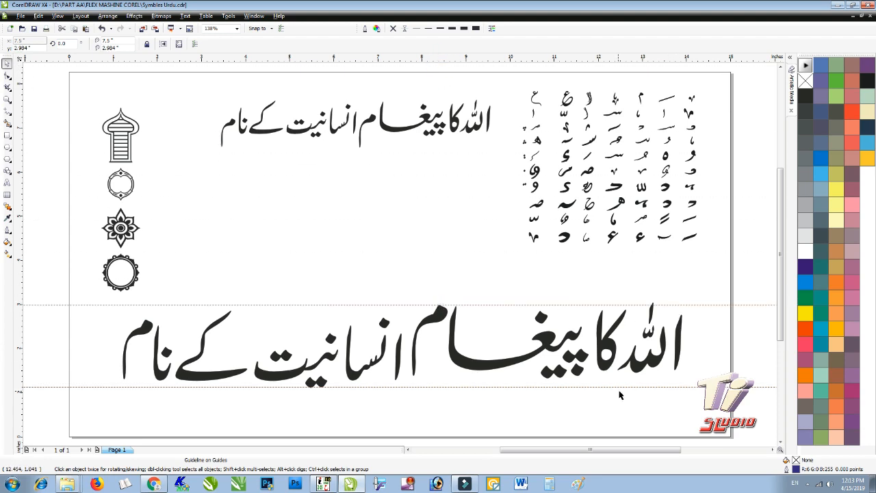
pyautogui.click(611, 347)
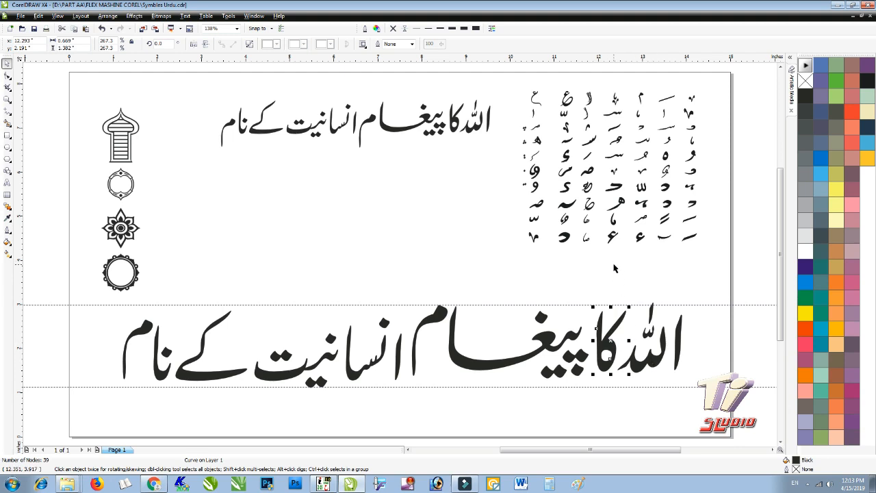
# - Enlarge the final م letter slightly by its corner handle
pyautogui.moveTo(614, 269); pyautogui.dragTo(698, 423)
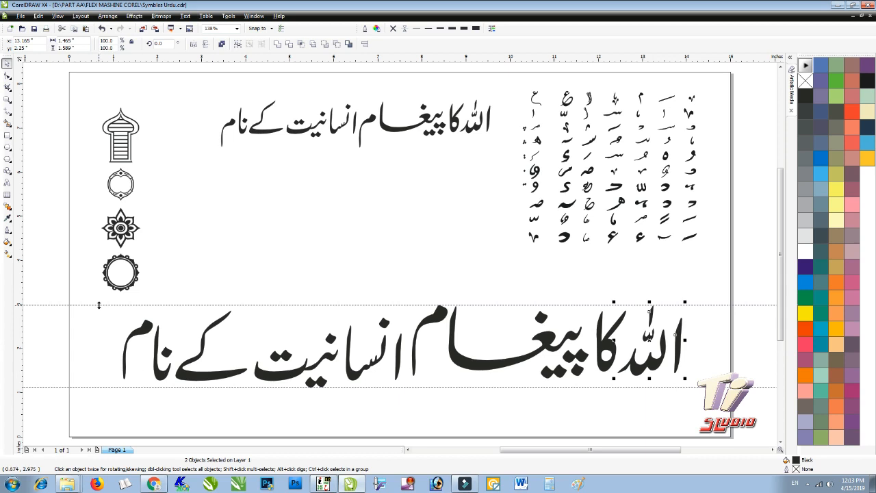
pyautogui.click(132, 335)
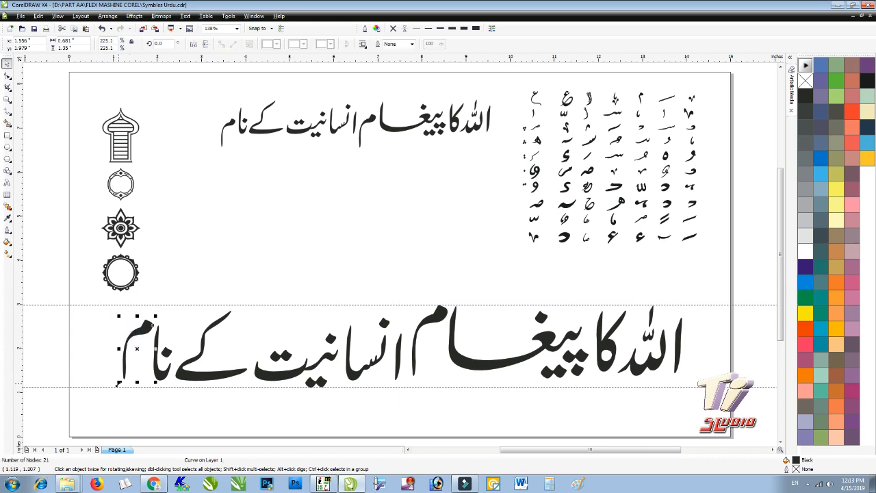
pyautogui.moveTo(117, 388); pyautogui.dragTo(114, 390)
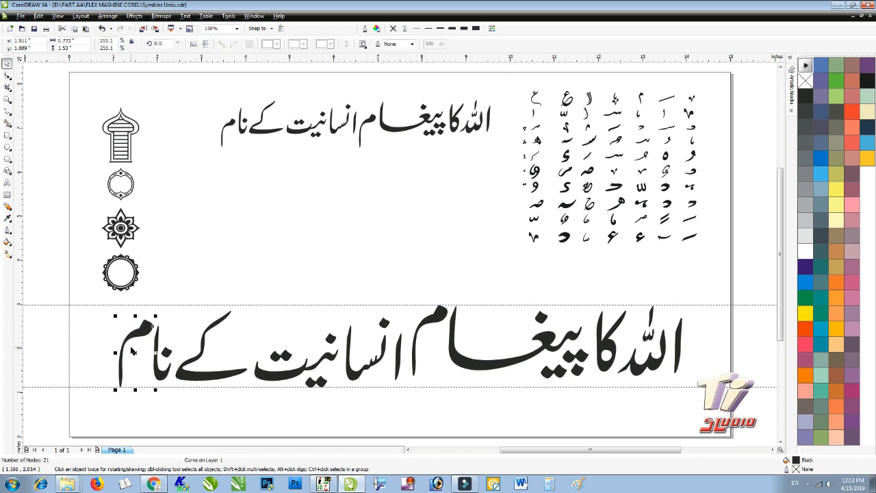
pyautogui.click(268, 413)
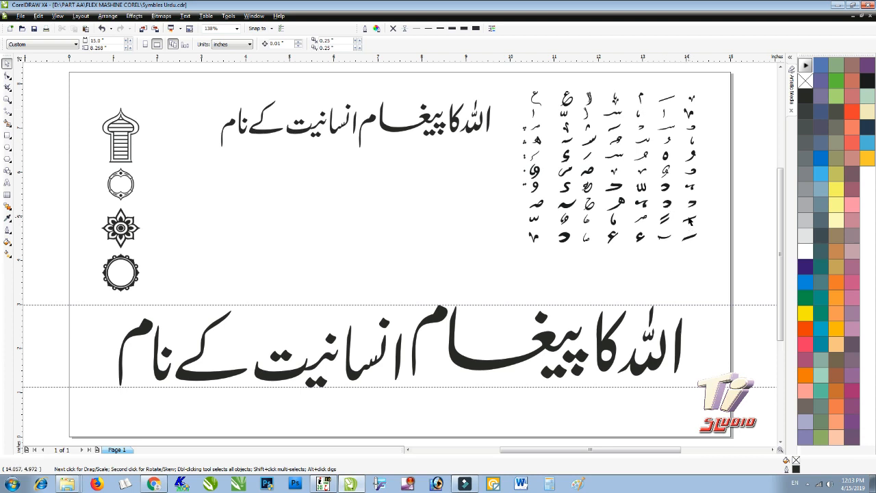
# - Move a diacritic from the symbol chart to sit above الله
pyautogui.moveTo(690, 221); pyautogui.dragTo(667, 314)
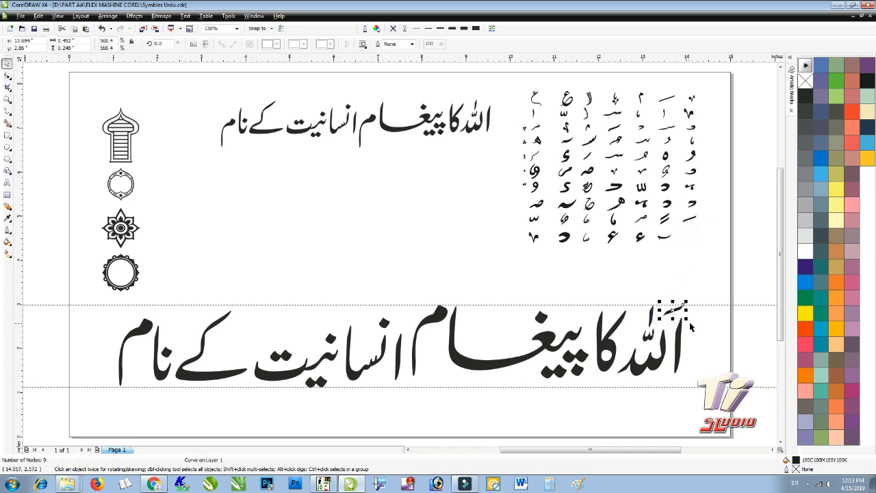
pyautogui.click(699, 323)
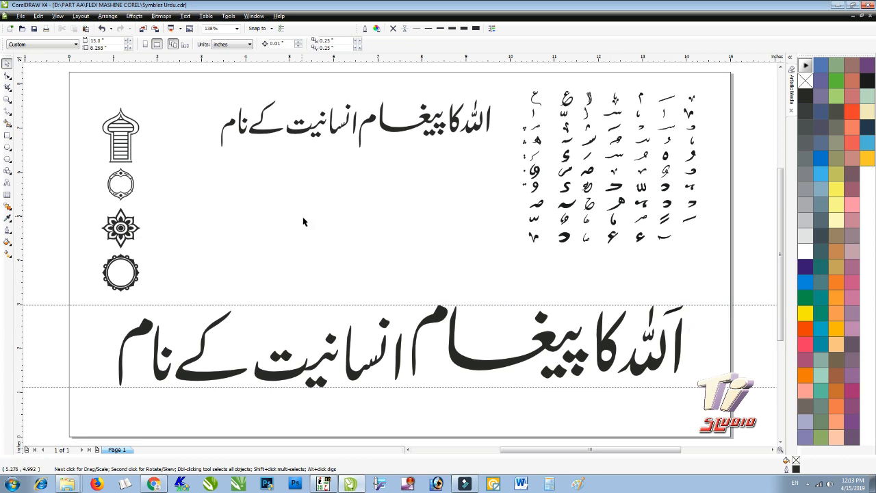
pyautogui.press('F2')
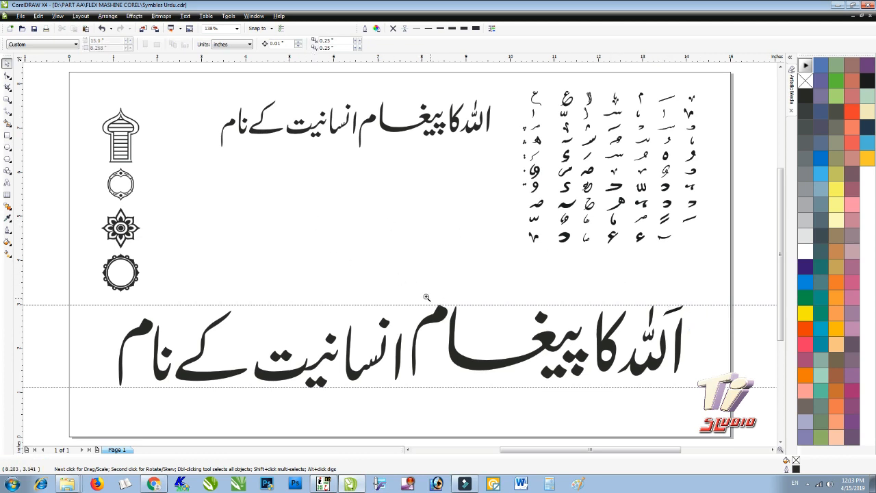
# - Zoom in and place the ھ-shaped glyph from the chart under الله
pyautogui.moveTo(367, 179); pyautogui.dragTo(704, 408)
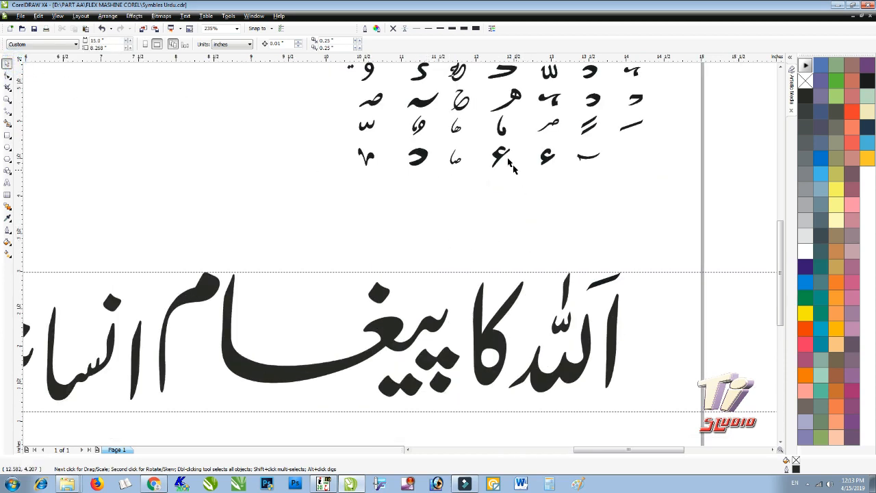
pyautogui.moveTo(507, 95); pyautogui.dragTo(533, 295)
pyautogui.moveTo(555, 106); pyautogui.dragTo(456, 286)
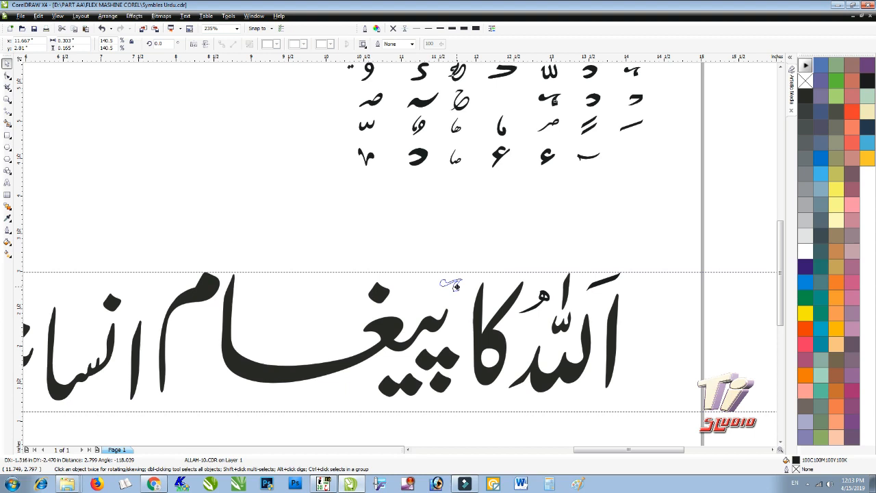
pyautogui.moveTo(590, 402); pyautogui.dragTo(589, 402)
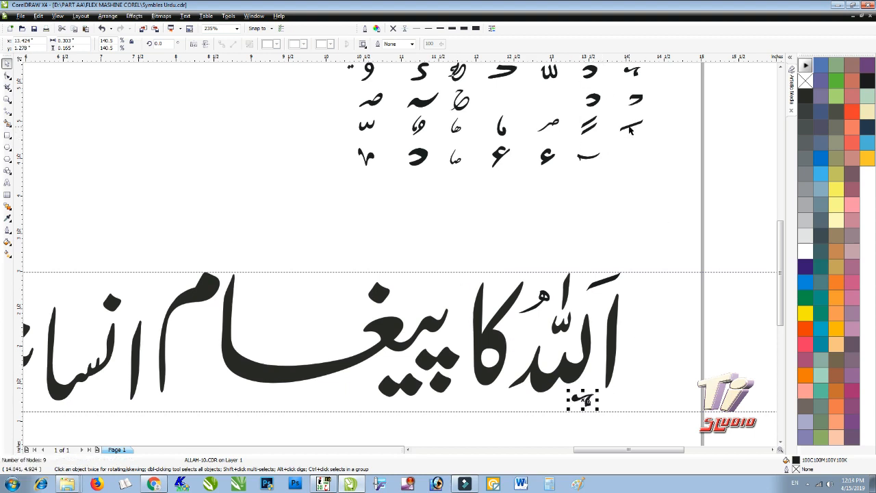
# - Place more chart glyphs on the large text, including marks above پیغام
pyautogui.moveTo(630, 130); pyautogui.dragTo(438, 283)
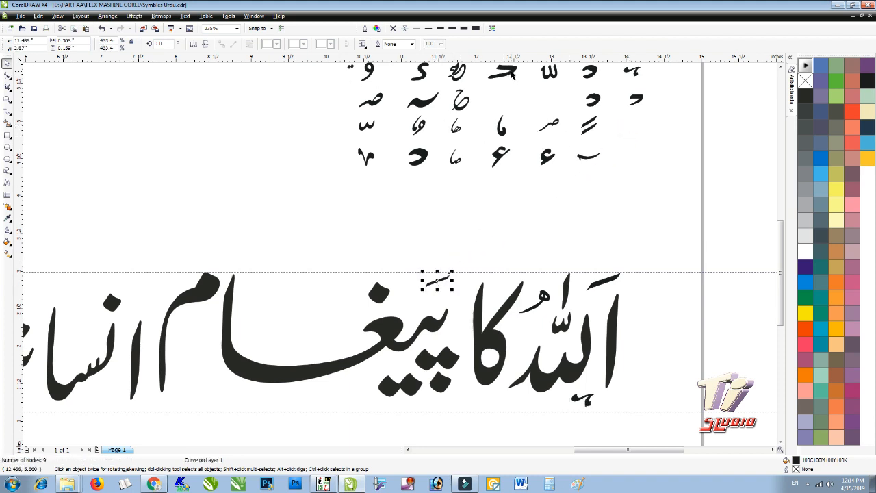
pyautogui.moveTo(510, 71); pyautogui.dragTo(309, 327)
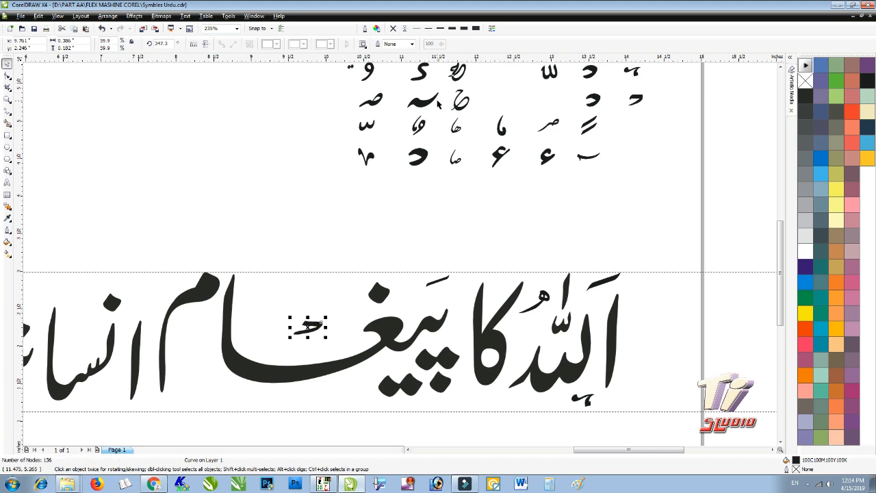
pyautogui.scroll(-2, 517, 121)
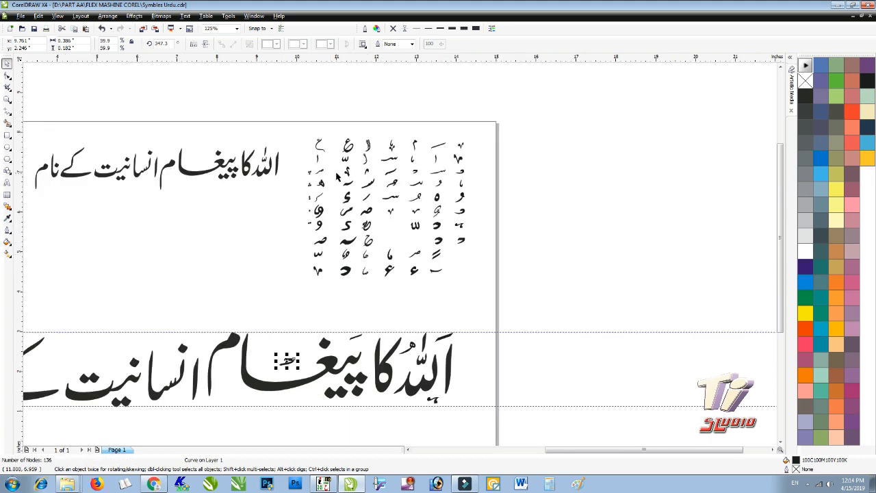
pyautogui.moveTo(347, 174); pyautogui.dragTo(286, 363)
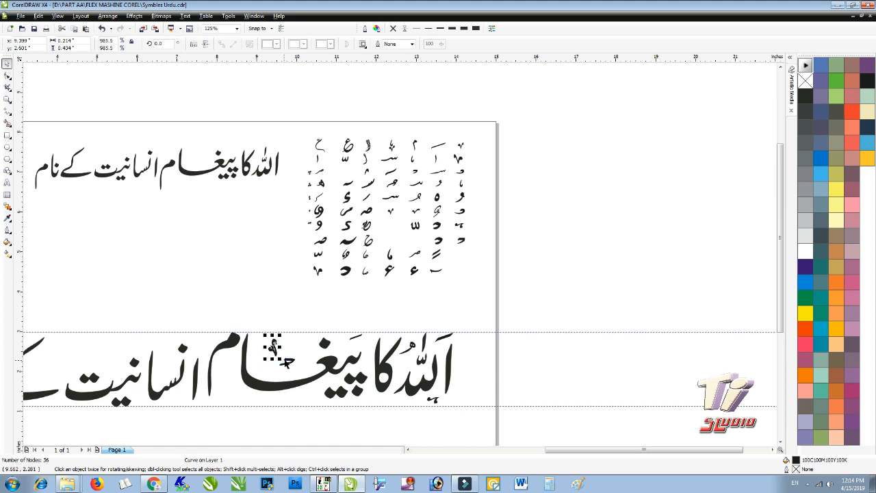
pyautogui.click(299, 305)
# - Pull another chart symbol over انسانیت beside کے and enlarge it to about 233%
pyautogui.scroll(-2, 298, 306)
pyautogui.scroll(2, 366, 241)
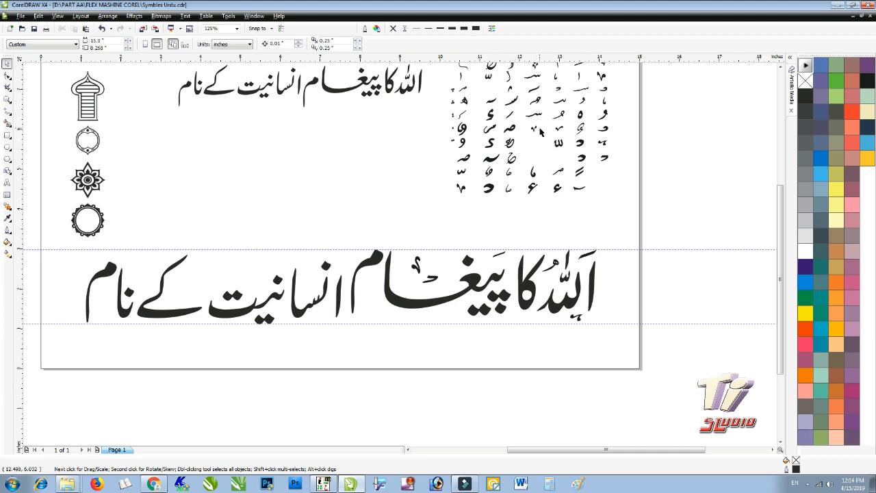
pyautogui.scroll(-2, 403, 246)
pyautogui.scroll(3, 401, 258)
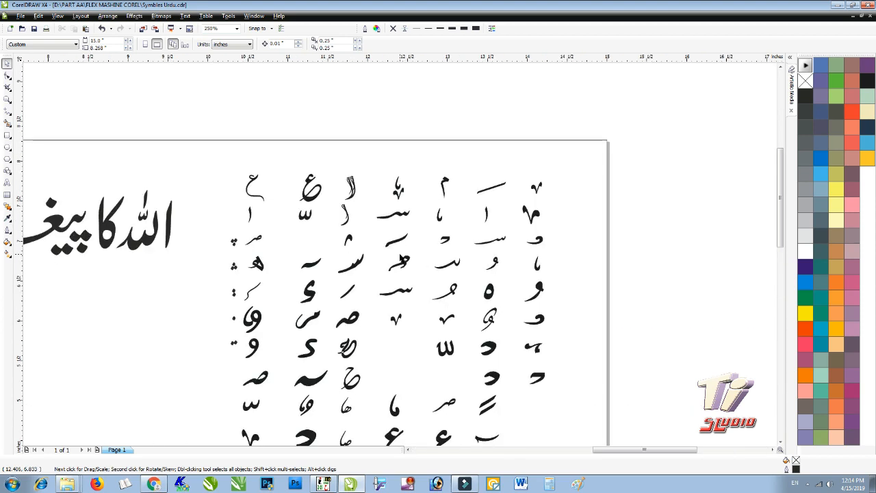
pyautogui.moveTo(399, 190); pyautogui.dragTo(169, 353)
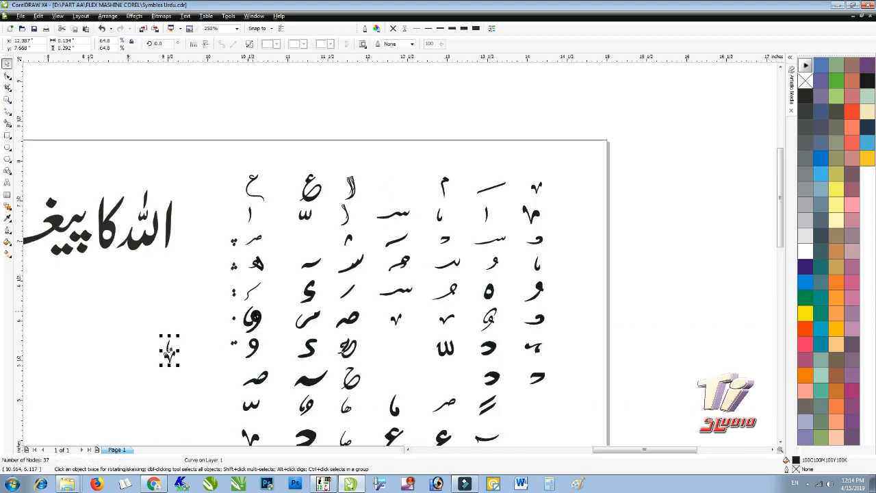
pyautogui.scroll(-1, 264, 306)
pyautogui.moveTo(346, 288); pyautogui.dragTo(147, 391)
pyautogui.scroll(-1, 402, 207)
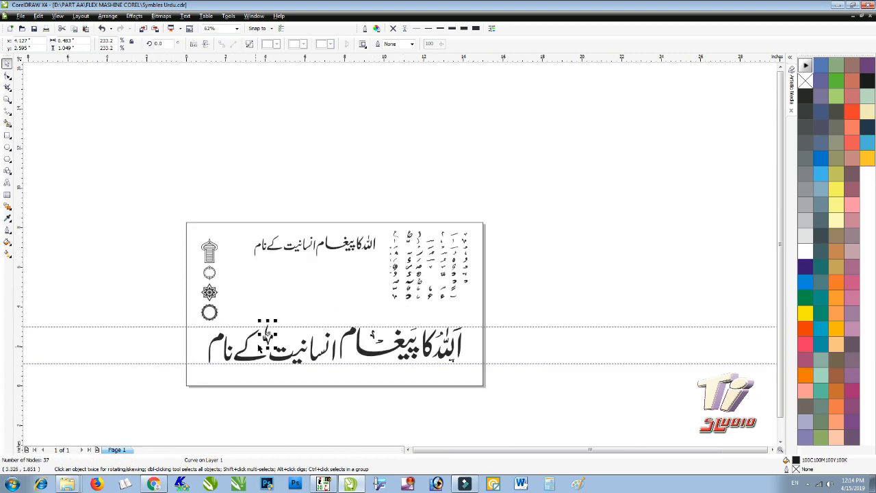
# - Shrink the placed symbol to about 148% and add chart marks, one beside the final م
pyautogui.scroll(1, 270, 342)
pyautogui.moveTo(421, 224); pyautogui.dragTo(420, 239)
pyautogui.scroll(1, 421, 239)
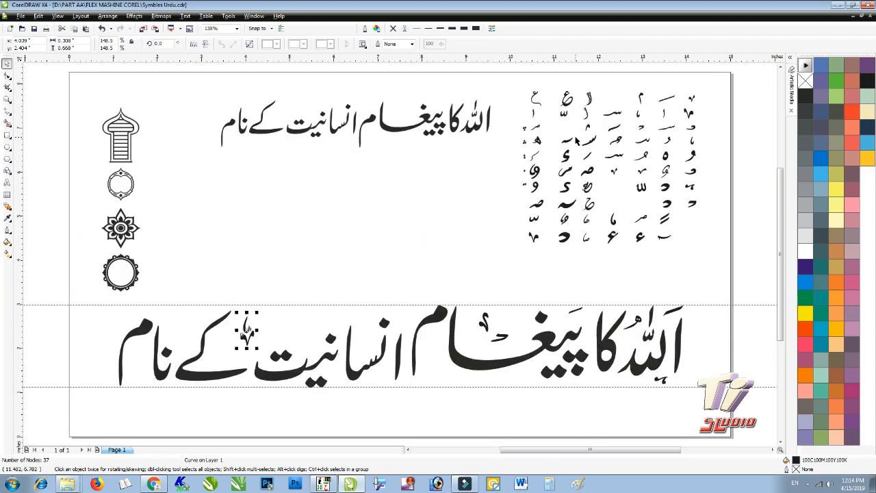
pyautogui.moveTo(618, 124); pyautogui.dragTo(368, 313)
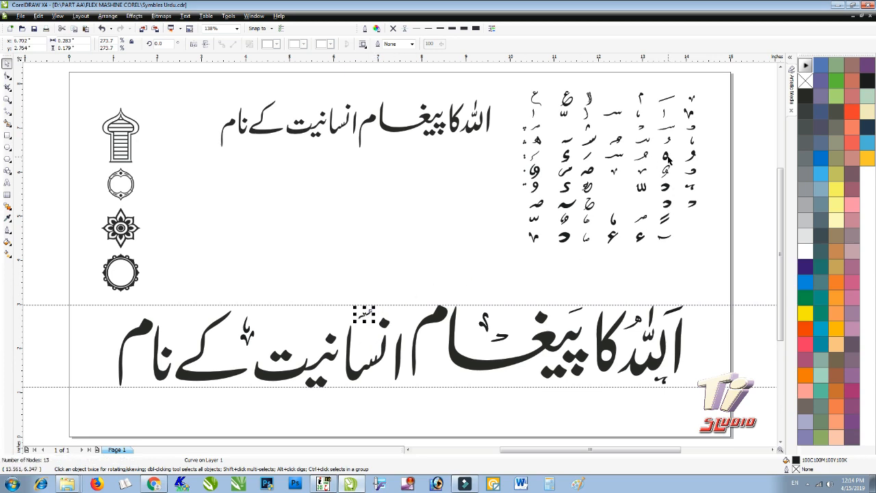
pyautogui.moveTo(692, 113); pyautogui.dragTo(306, 317)
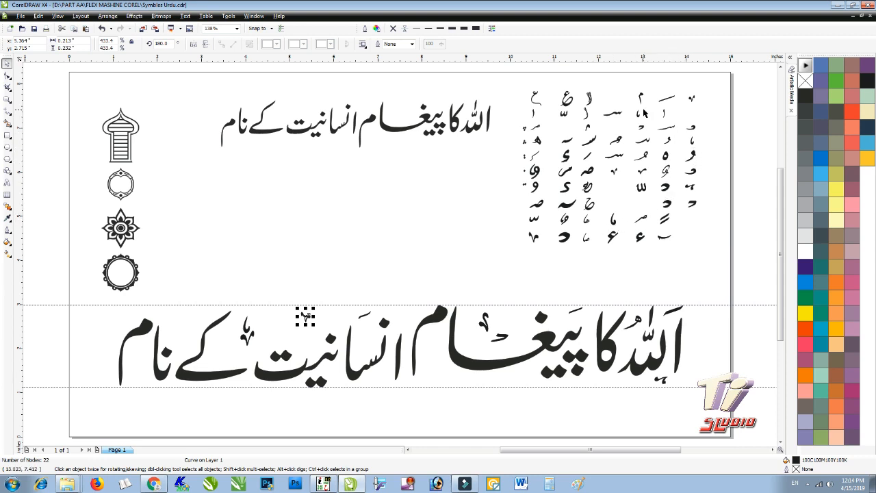
pyautogui.moveTo(640, 98); pyautogui.dragTo(139, 363)
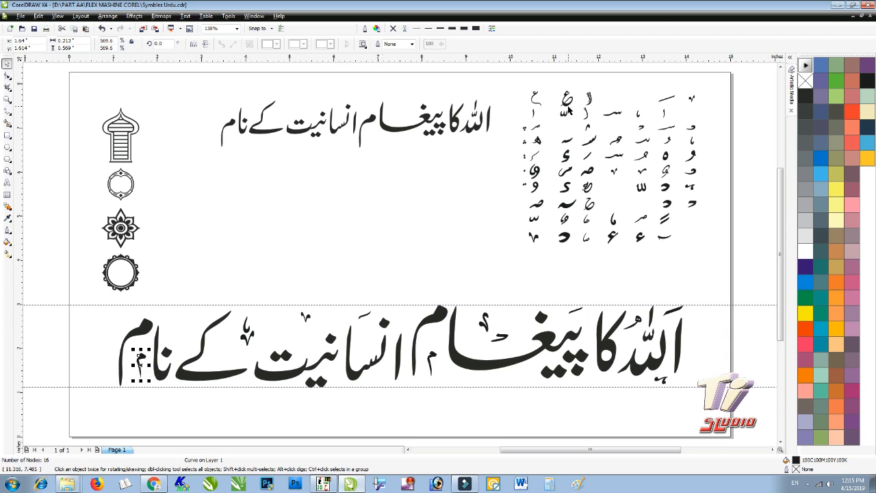
# - Drop a copy of a chart symbol below the large text
pyautogui.moveTo(570, 105); pyautogui.dragTo(516, 385)
pyautogui.rightClick(527, 381)
pyautogui.click(482, 203)
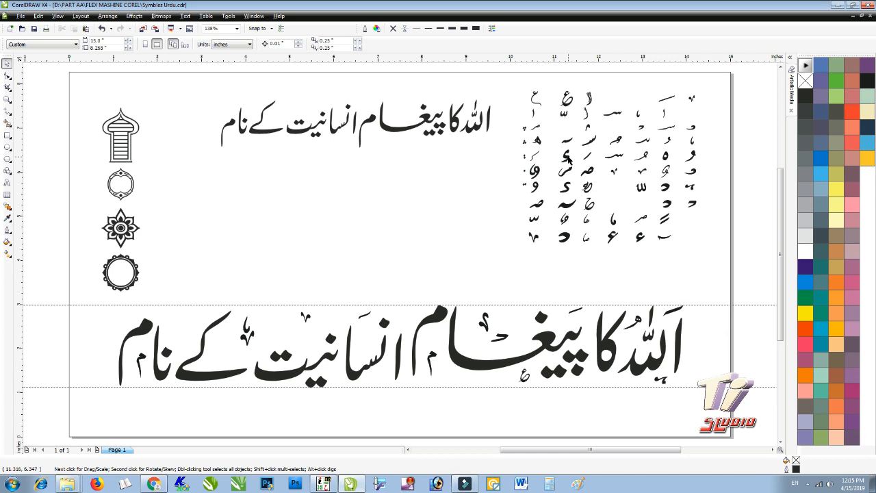
# - Place marks above the start of انسانیت and a curved stroke above کے
pyautogui.moveTo(568, 158); pyautogui.dragTo(405, 317)
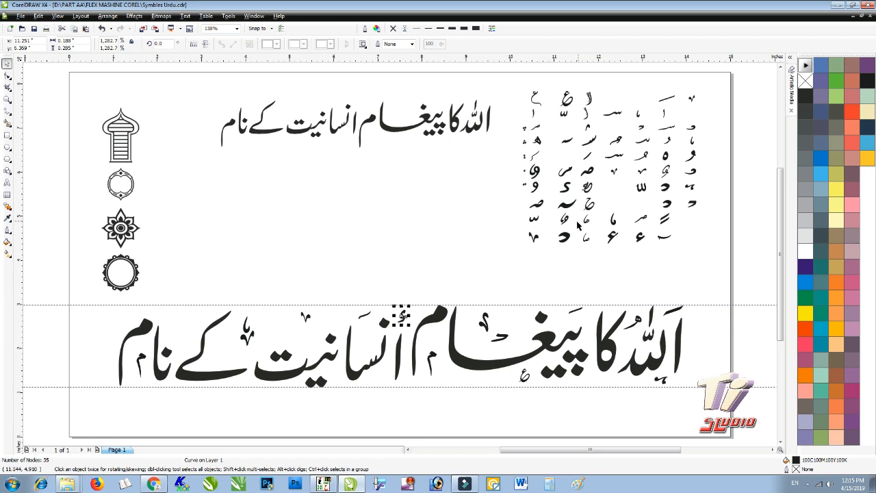
pyautogui.moveTo(566, 239); pyautogui.dragTo(267, 337)
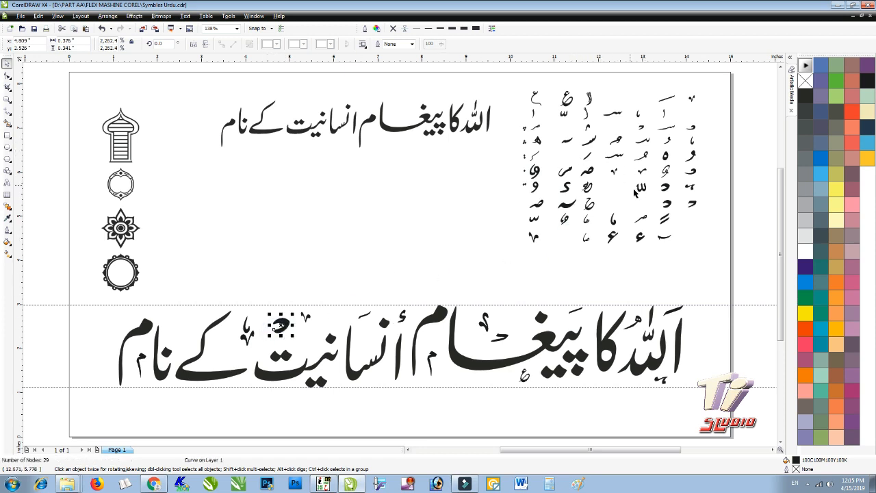
pyautogui.moveTo(670, 101); pyautogui.dragTo(223, 348)
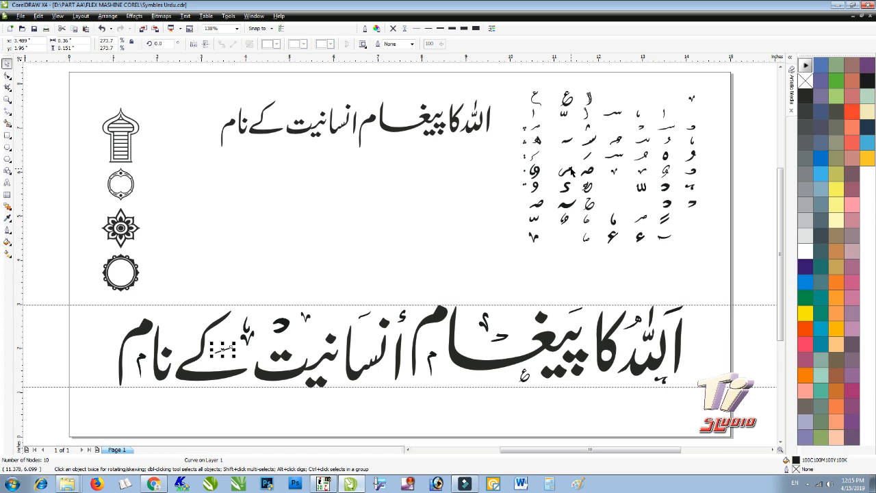
pyautogui.click(590, 100)
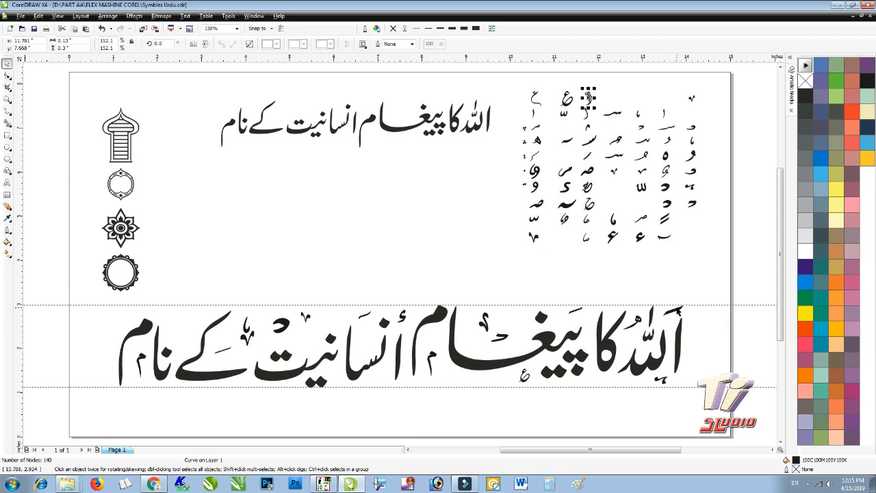
pyautogui.moveTo(677, 311); pyautogui.dragTo(199, 309)
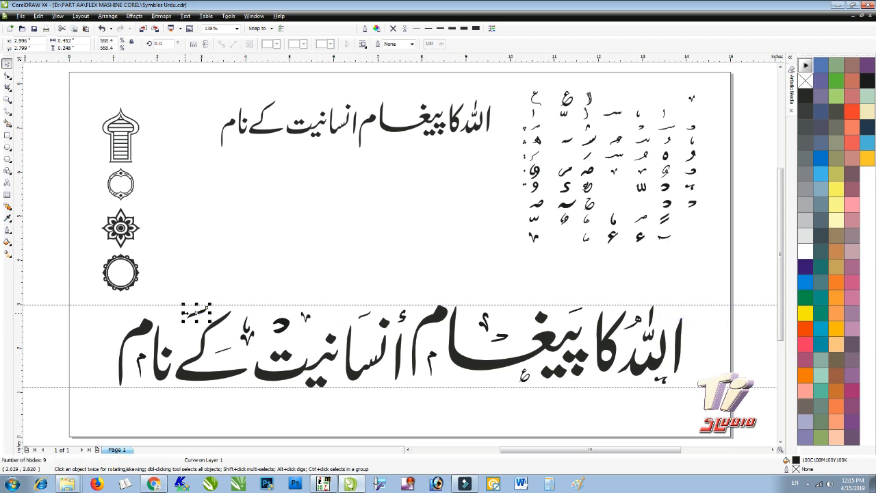
pyautogui.click(204, 287)
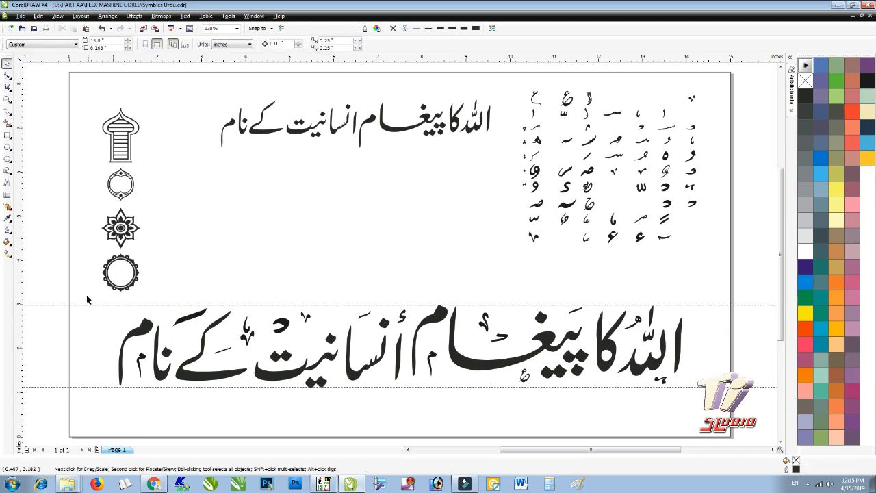
# - Bring one more chart glyph toward the text and select the whole large calligraphy line
pyautogui.moveTo(88, 293); pyautogui.dragTo(728, 413)
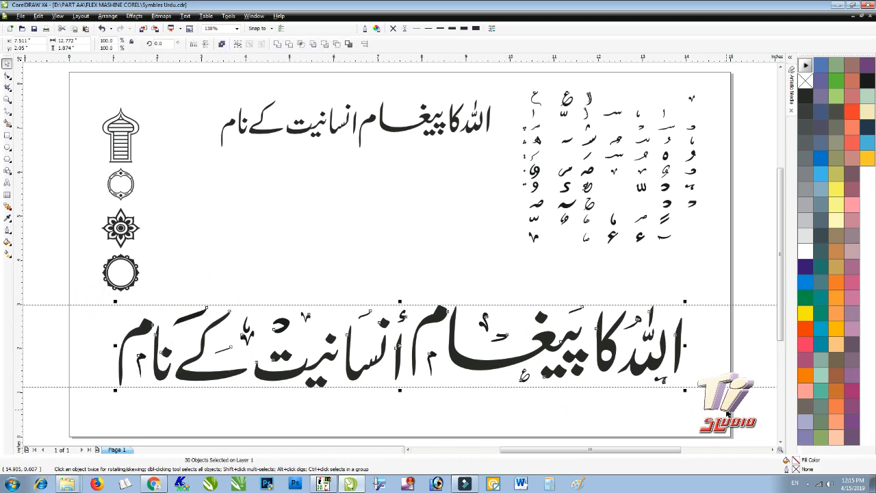
pyautogui.click(387, 211)
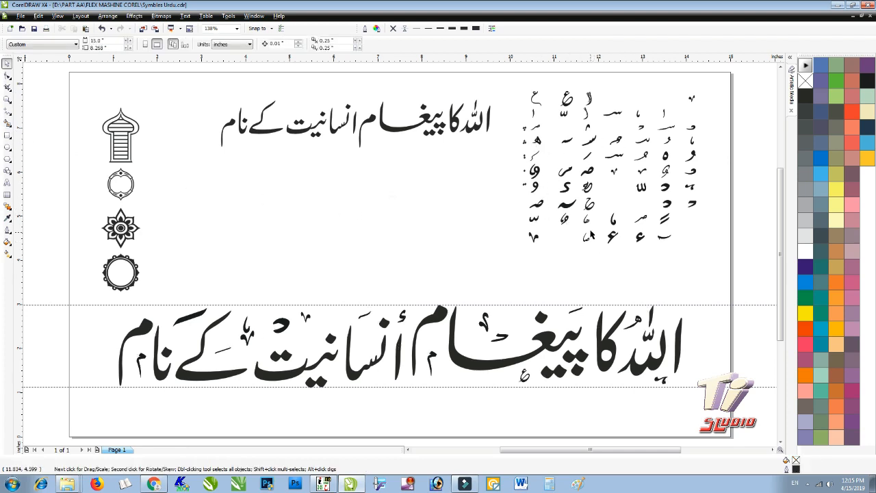
pyautogui.moveTo(588, 226); pyautogui.dragTo(452, 388)
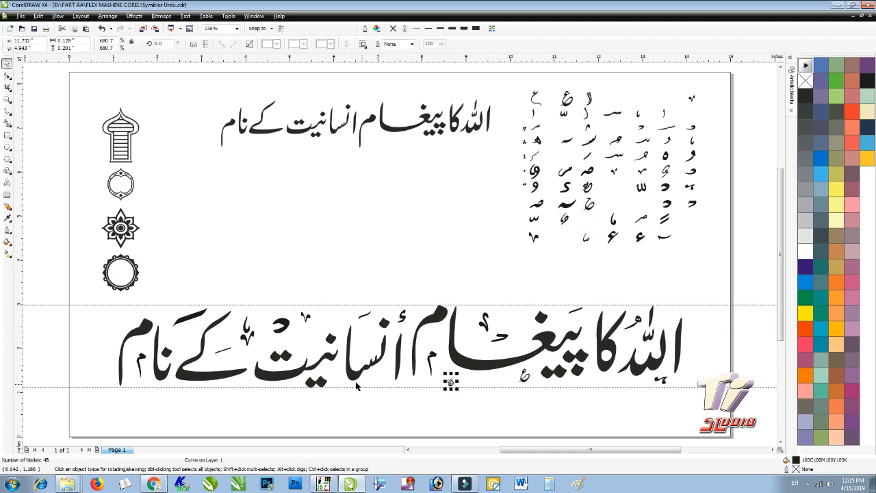
pyautogui.click(403, 274)
pyautogui.moveTo(84, 294); pyautogui.dragTo(703, 407)
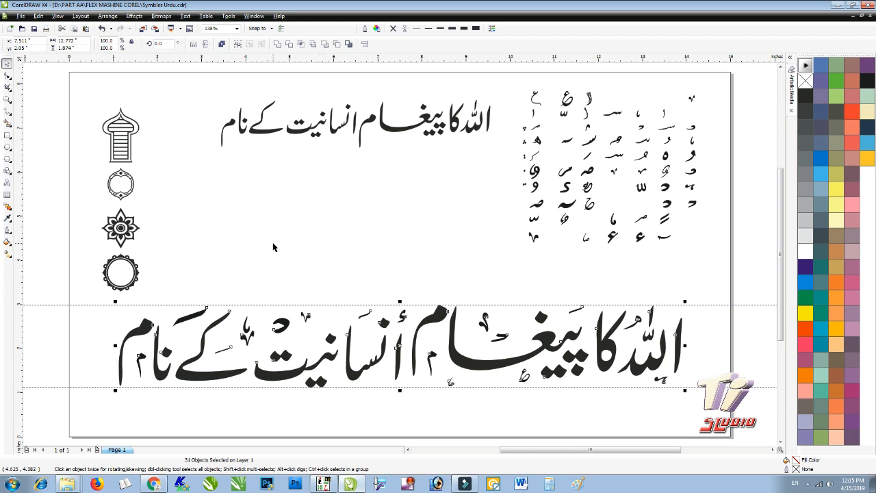
# - Ungroup the four ornament icons and move the minaret icon out to the right
pyautogui.click(129, 140)
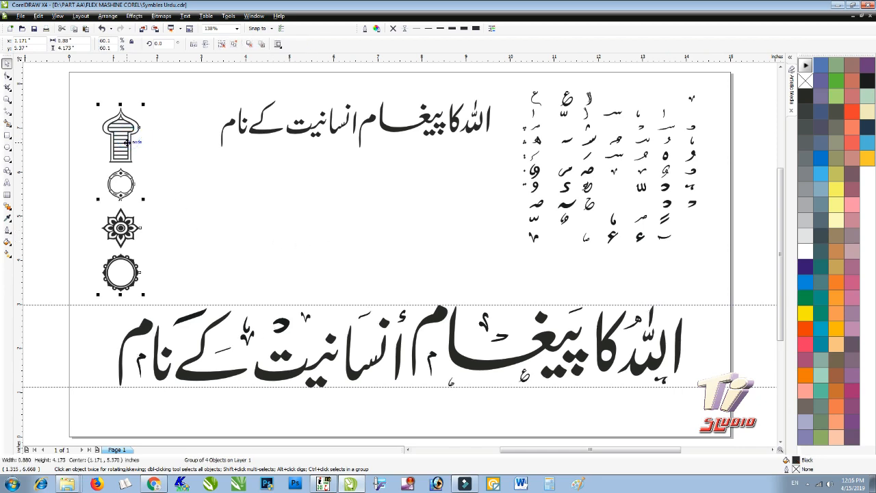
pyautogui.hotkey('ctrl', 'u')
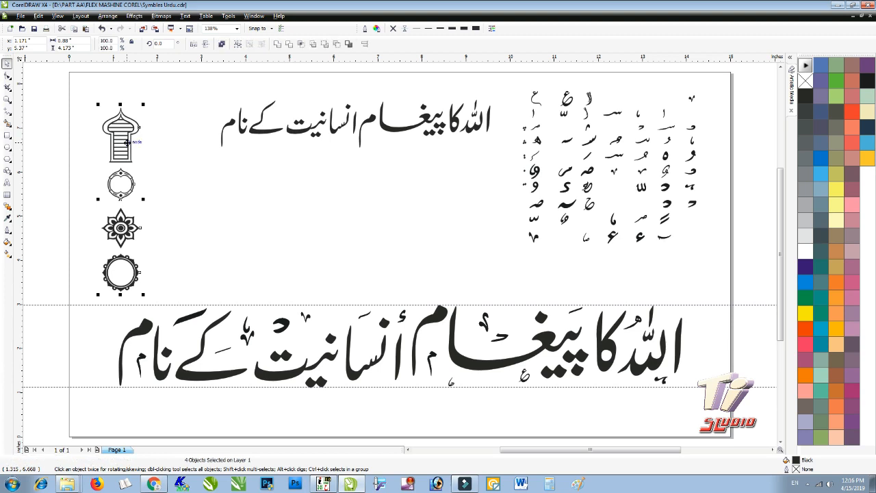
pyautogui.click(145, 152)
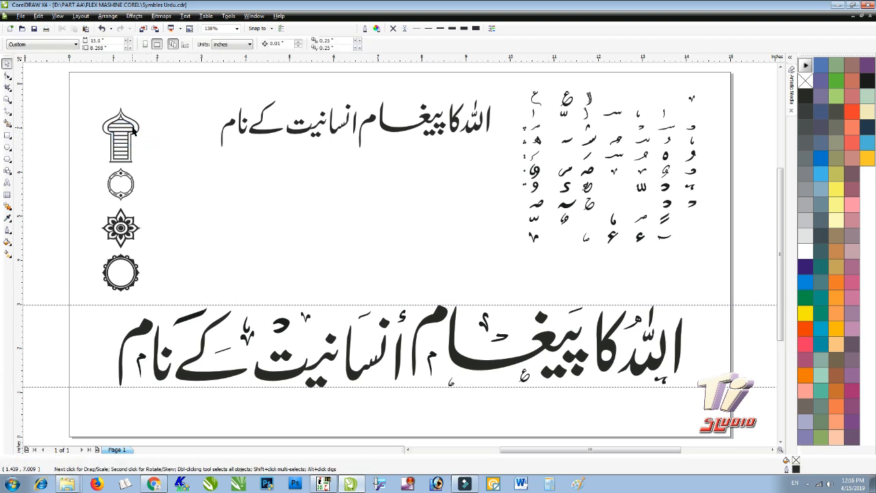
pyautogui.moveTo(133, 131); pyautogui.dragTo(214, 202)
pyautogui.scroll(2, 214, 203)
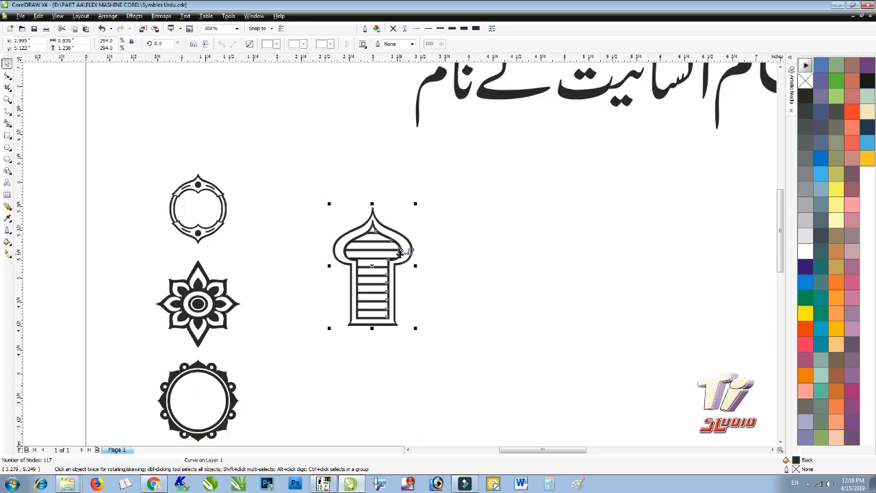
# - Mirror-copy the minaret beside itself and repeat the copy to form a row of six
pyautogui.scroll(-2, 402, 253)
pyautogui.scroll(2, 434, 255)
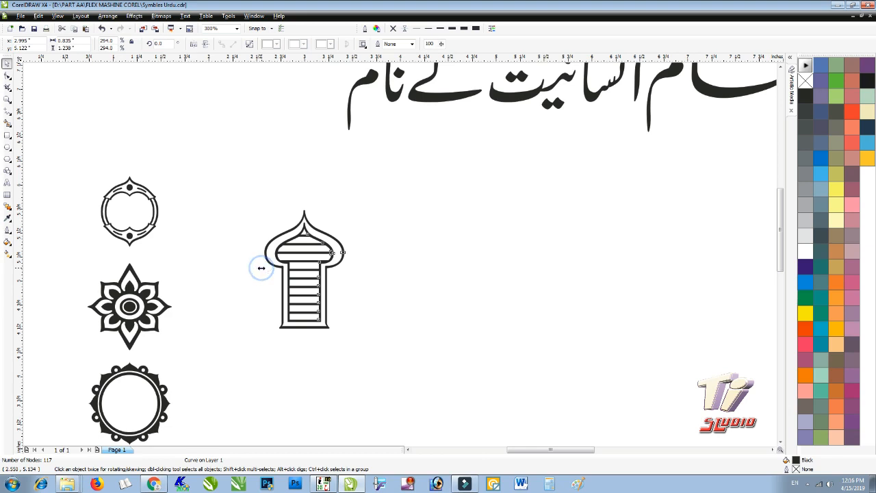
pyautogui.moveTo(261, 268); pyautogui.dragTo(358, 274)
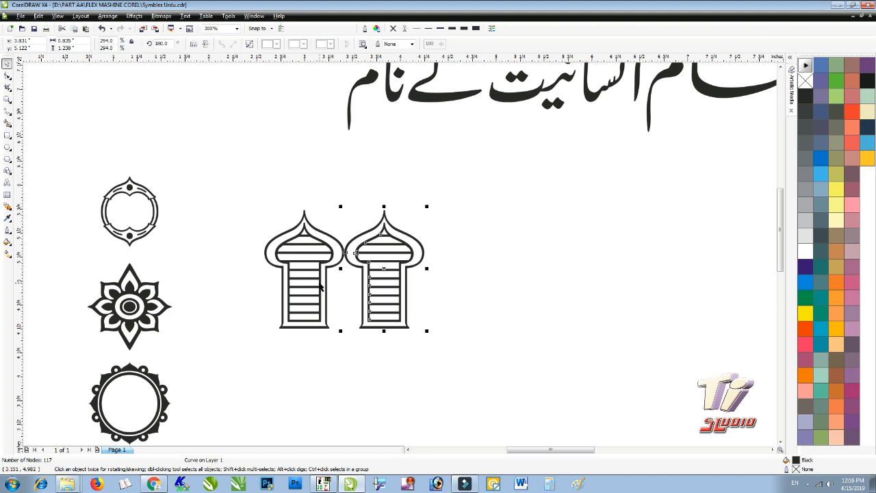
pyautogui.hotkey('ctrl', 'd')
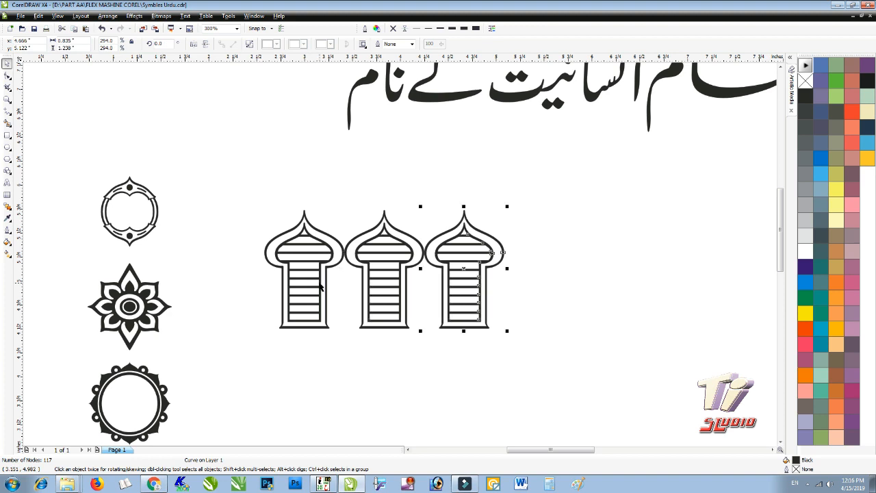
pyautogui.hotkey('ctrl', 'd')
pyautogui.hotkey('ctrl', 'd')
pyautogui.hotkey('ctrl', 'd')
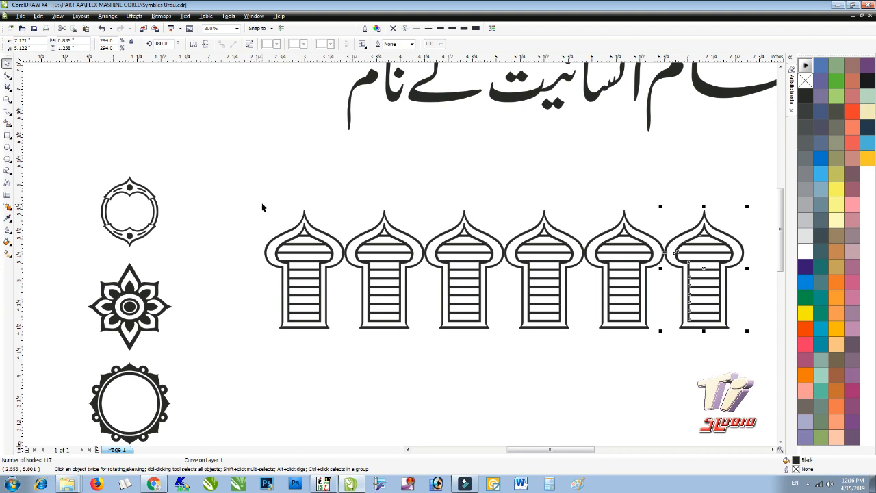
# - Shrink the six-minaret row to about 63%, raise it, and move the ring ornament below
pyautogui.moveTo(260, 192); pyautogui.dragTo(753, 350)
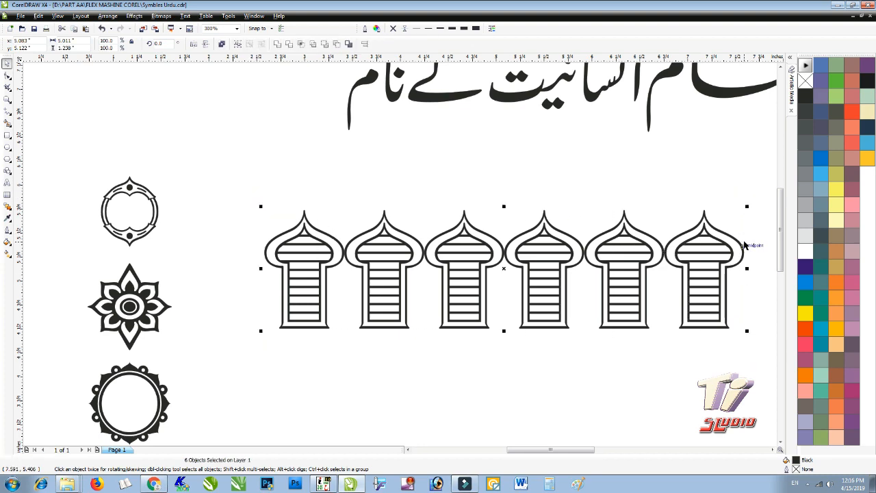
pyautogui.moveTo(747, 206); pyautogui.dragTo(570, 250)
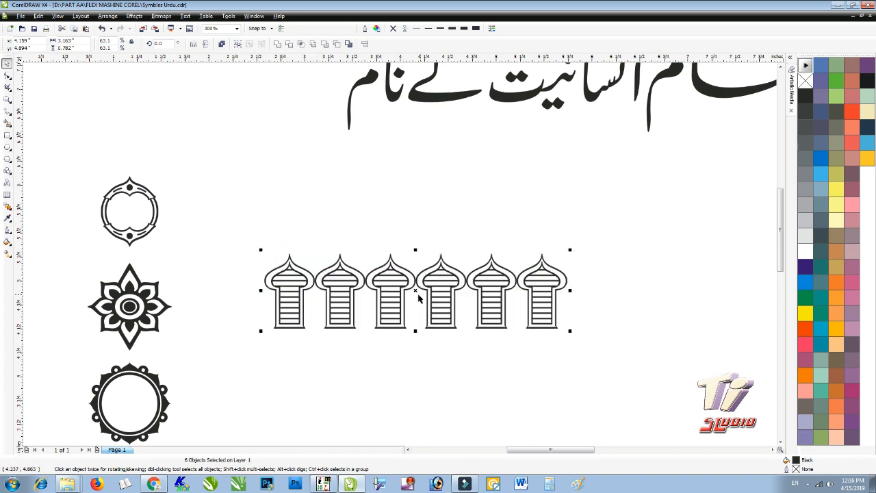
pyautogui.moveTo(441, 280); pyautogui.dragTo(438, 209)
pyautogui.click(229, 269)
pyautogui.moveTo(126, 229); pyautogui.dragTo(337, 328)
# - Mirror-copy the ring ornament and repeat it to make a row of eight rings
pyautogui.rightClick(337, 328)
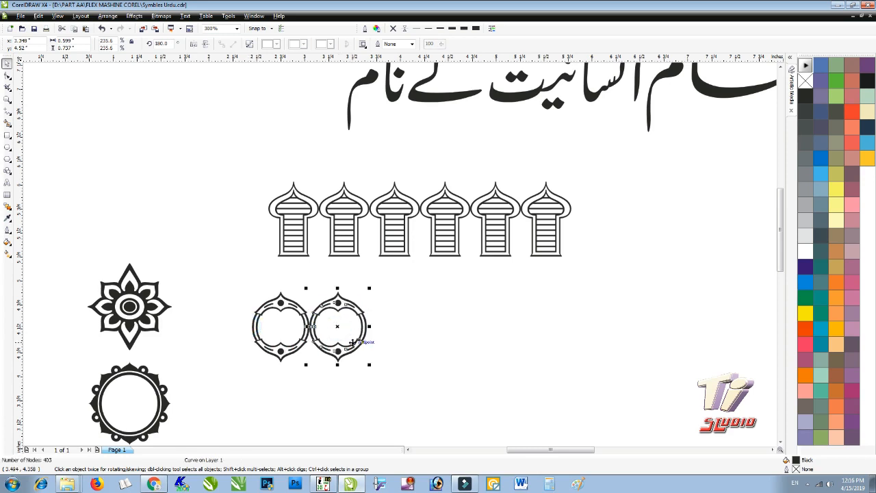
pyautogui.hotkey('ctrl', 'r')
pyautogui.hotkey('ctrl', 'r')
pyautogui.hotkey('ctrl', 'r')
pyautogui.hotkey('ctrl', 'r')
pyautogui.hotkey('ctrl', 'r')
pyautogui.hotkey('ctrl', 'r')
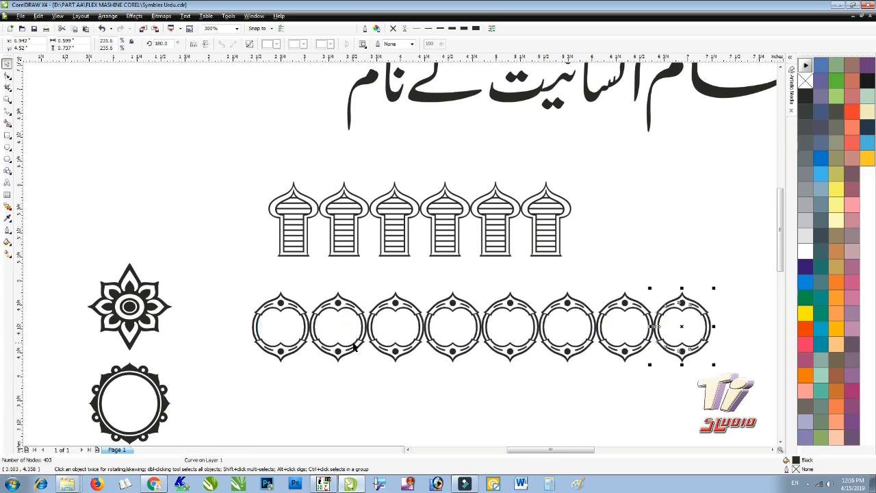
pyautogui.moveTo(727, 272); pyautogui.dragTo(225, 375)
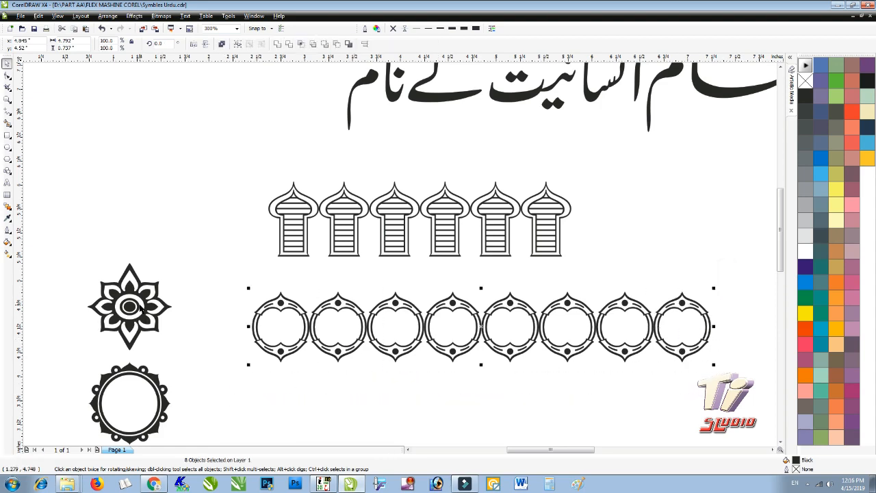
pyautogui.moveTo(137, 274); pyautogui.dragTo(133, 230)
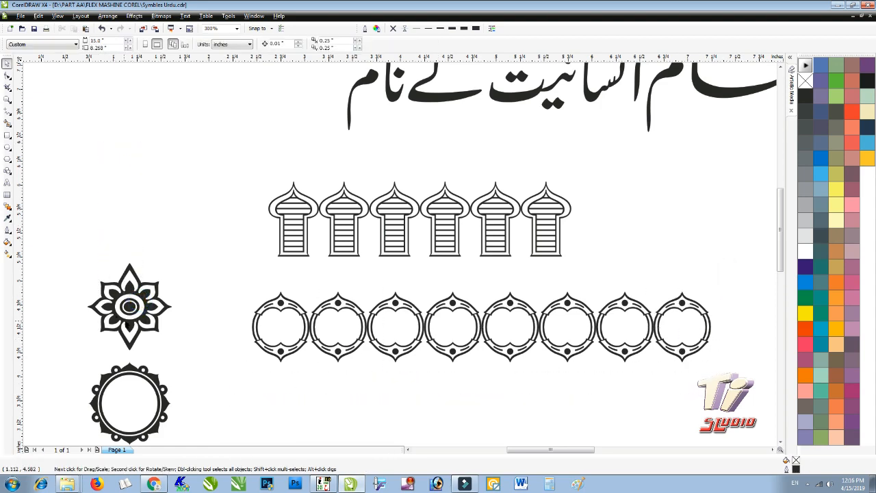
# - Move the flower up-left, try a mirrored row of flowers, then undo it
pyautogui.moveTo(136, 296); pyautogui.dragTo(97, 166)
pyautogui.moveTo(45, 178); pyautogui.dragTo(220, 177)
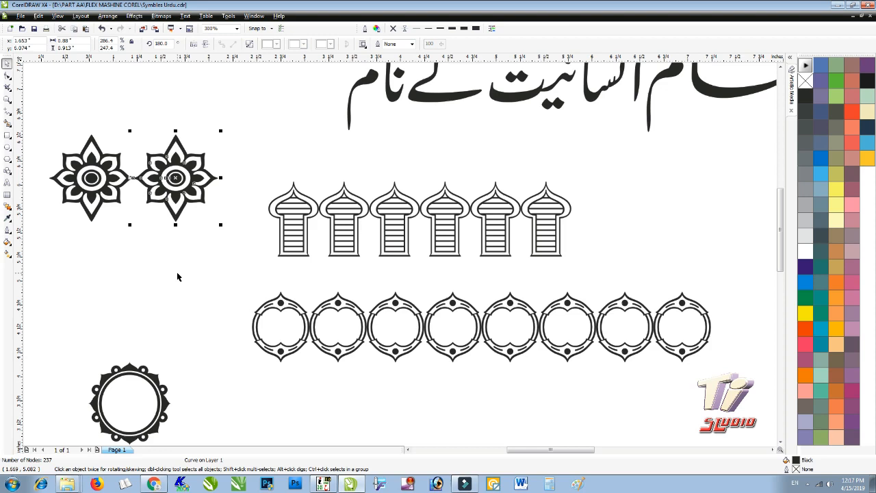
pyautogui.hotkey('ctrl', 'r')
pyautogui.hotkey('ctrl', 'r')
pyautogui.hotkey('ctrl', 'r')
pyautogui.hotkey('ctrl', 'r')
pyautogui.hotkey('ctrl', 'r')
pyautogui.hotkey('ctrl', 'r')
pyautogui.hotkey('ctrl', 'r')
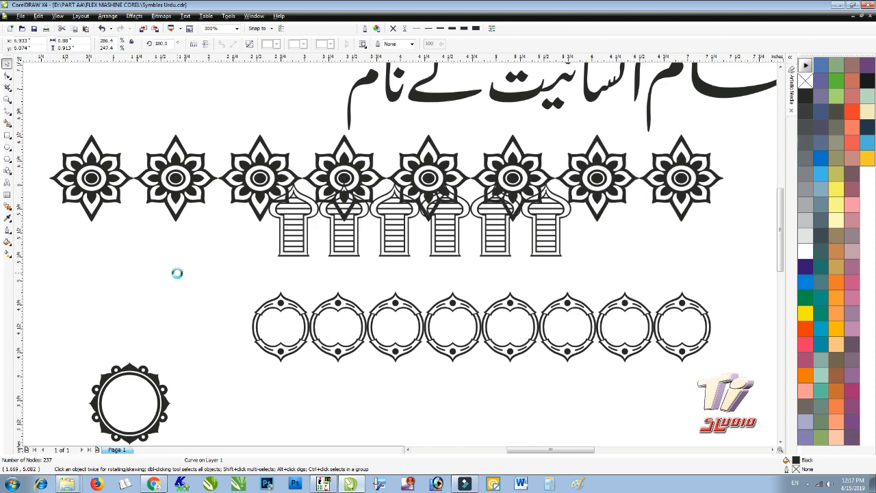
pyautogui.hotkey('ctrl', 'z')
pyautogui.hotkey('ctrl', 'z')
pyautogui.hotkey('ctrl', 'z')
pyautogui.hotkey('ctrl', 'z')
pyautogui.hotkey('ctrl', 'z')
pyautogui.hotkey('ctrl', 'z')
pyautogui.hotkey('ctrl', 'z')
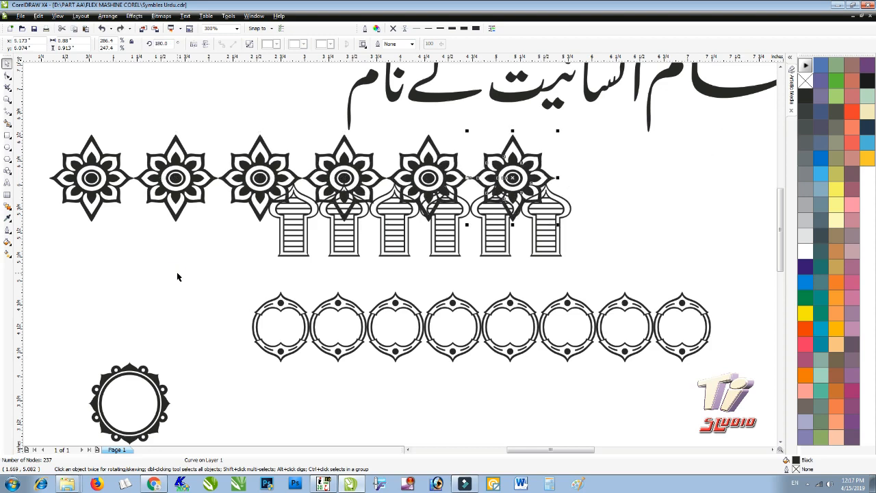
pyautogui.hotkey('ctrl', 'z')
pyautogui.hotkey('ctrl', 'z')
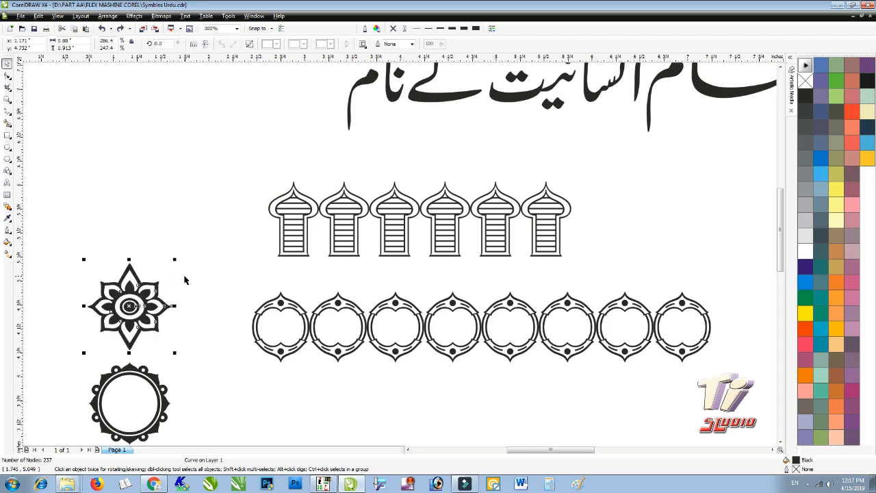
pyautogui.moveTo(211, 275); pyautogui.dragTo(619, 377)
# - Delete the eight rings and move the ornate circle toward the middle
pyautogui.press('Delete')
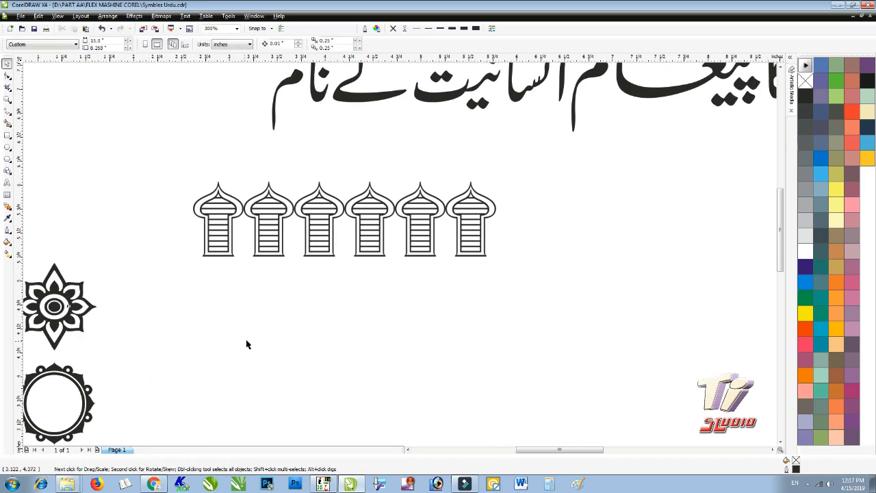
pyautogui.moveTo(74, 378); pyautogui.dragTo(164, 317)
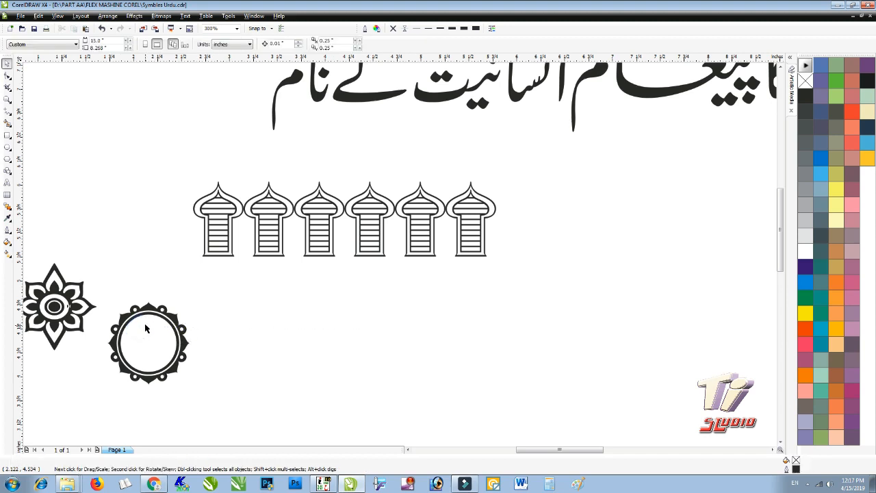
pyautogui.moveTo(145, 327); pyautogui.dragTo(360, 319)
# - Delete the six minarets, raise the ornate circle, and select the small Urdu phrase
pyautogui.moveTo(156, 154); pyautogui.dragTo(536, 264)
pyautogui.moveTo(180, 159); pyautogui.dragTo(506, 276)
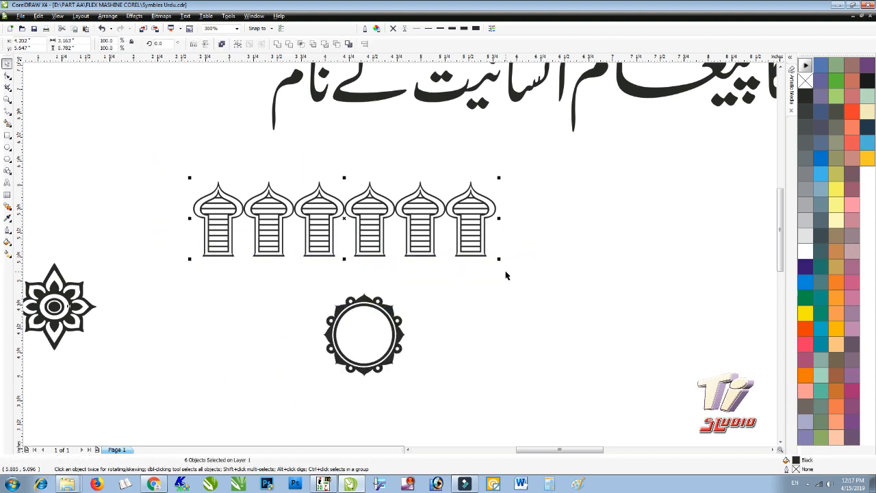
pyautogui.press('Delete')
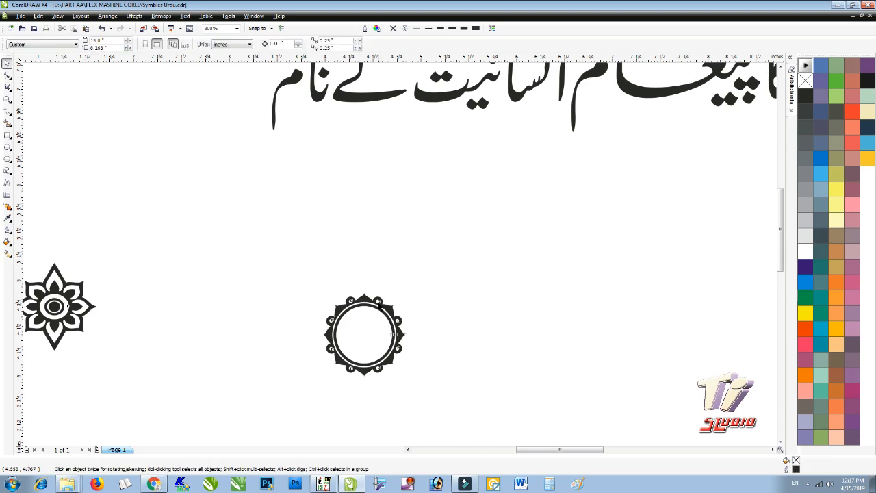
pyautogui.moveTo(380, 308); pyautogui.dragTo(381, 233)
pyautogui.scroll(-1, 393, 257)
pyautogui.click(515, 137)
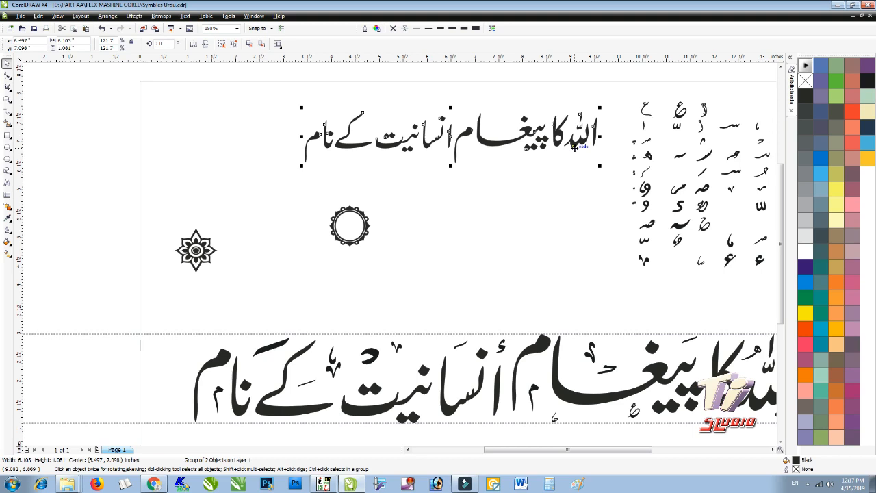
# - Group the word الله from the small phrase and shrink it onto the ornate circle
pyautogui.click(565, 191)
pyautogui.moveTo(562, 100); pyautogui.dragTo(606, 214)
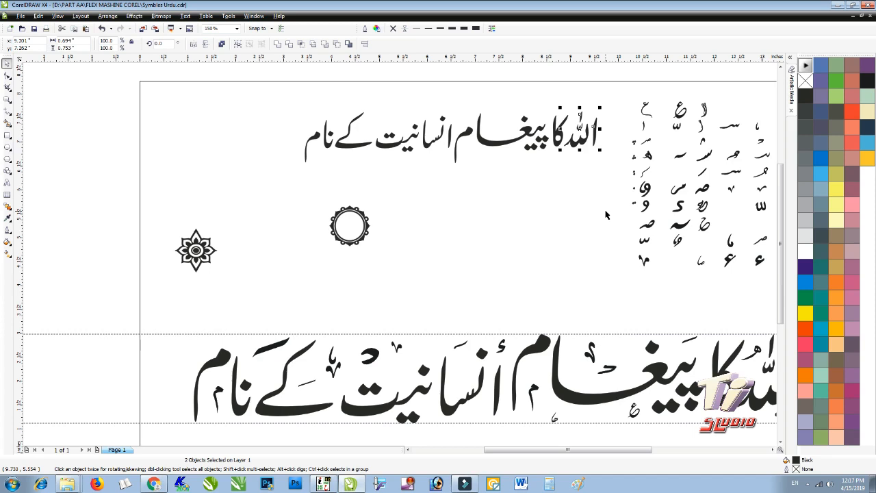
pyautogui.hotkey('ctrl', 'g')
pyautogui.moveTo(579, 142); pyautogui.dragTo(350, 231)
pyautogui.scroll(2, 327, 206)
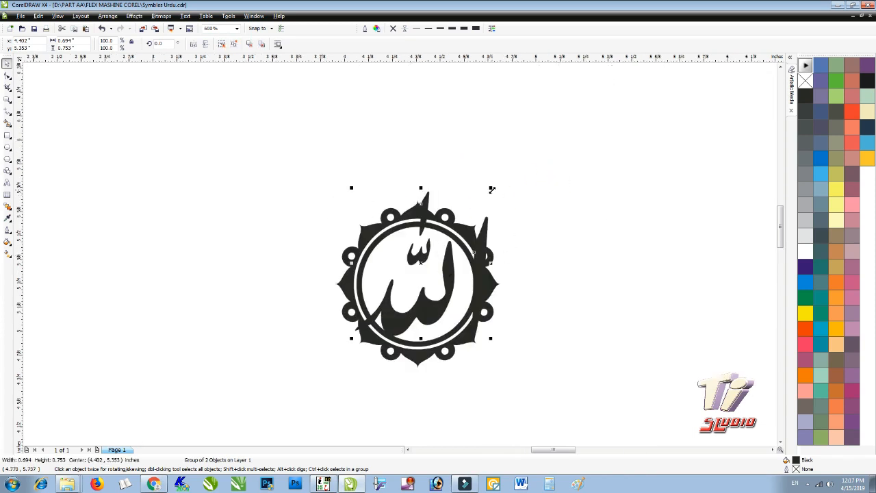
pyautogui.moveTo(487, 199); pyautogui.dragTo(459, 222)
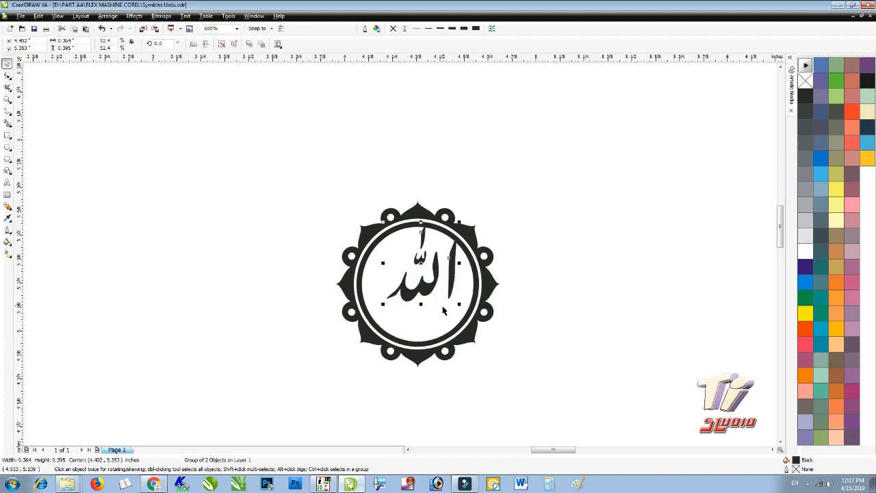
# - Centre الله horizontally and vertically inside the ornate circle
pyautogui.keyDown('shift'); pyautogui.click(430, 347); pyautogui.keyUp('shift')
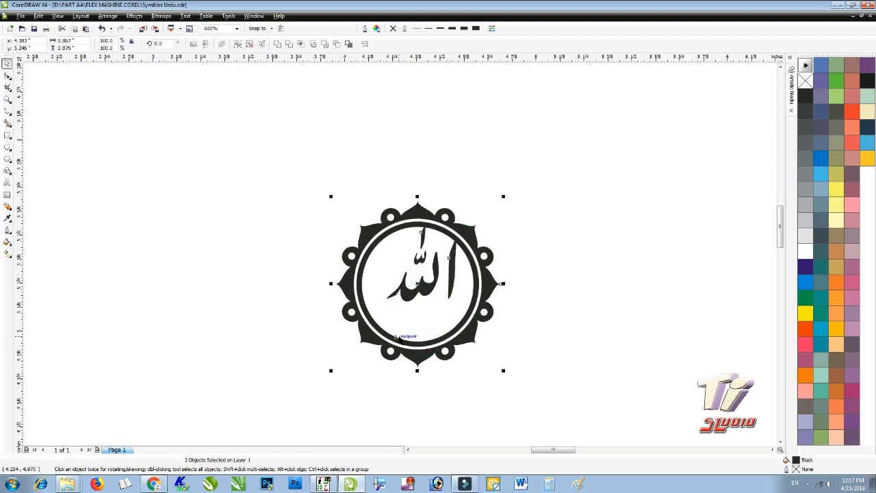
pyautogui.moveTo(299, 159); pyautogui.dragTo(620, 421)
pyautogui.press('c')
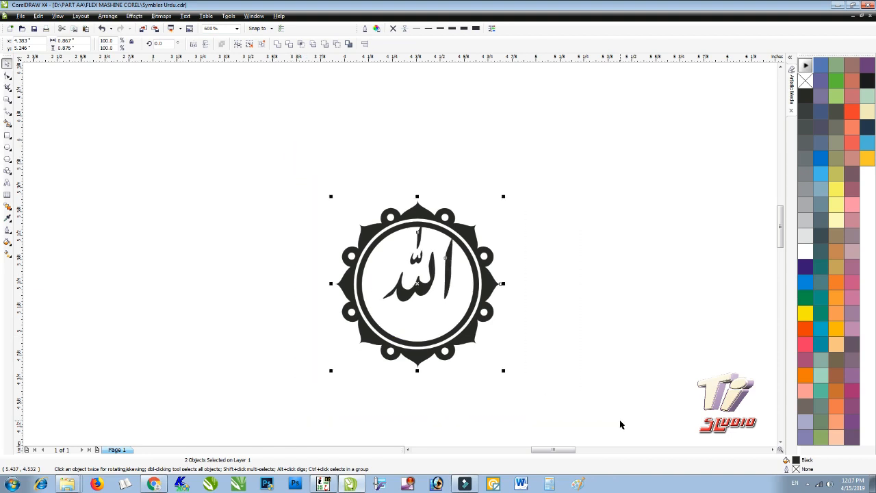
pyautogui.press('e')
pyautogui.click(593, 291)
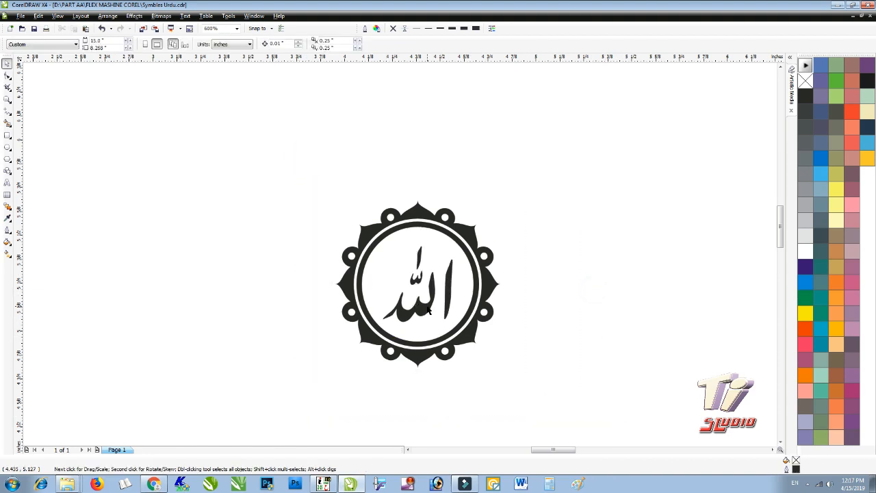
# - Colour الله green and fill the emblem's outer ring with blue
pyautogui.click(433, 312)
pyautogui.click(805, 299)
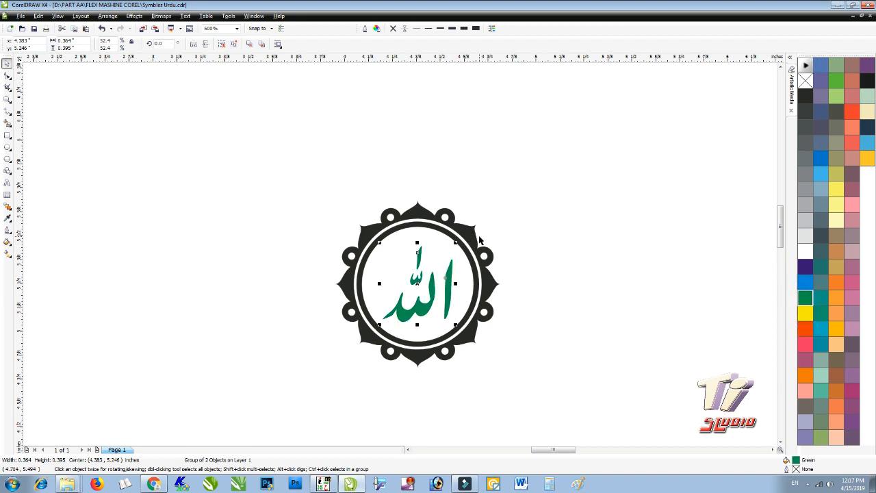
pyautogui.click(481, 240)
pyautogui.click(805, 282)
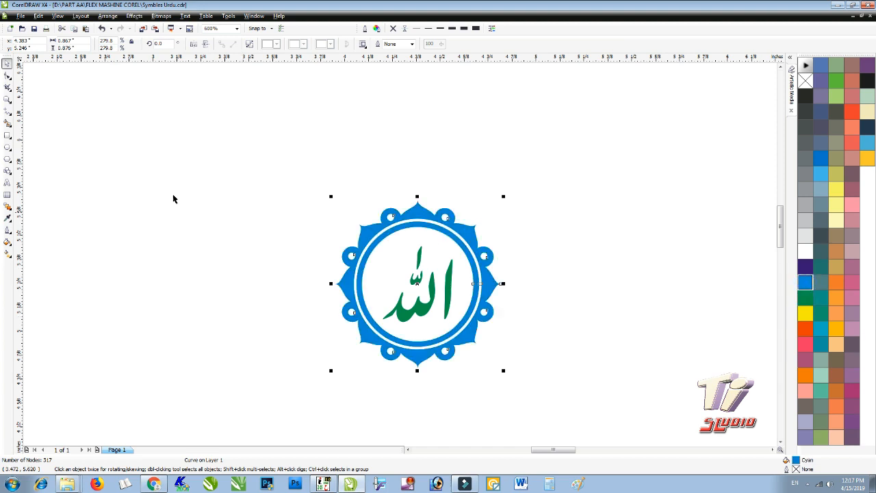
# - Move the whole emblem left, directly above the flower ornament, and view the full page
pyautogui.moveTo(229, 159); pyautogui.dragTo(596, 444)
pyautogui.click(546, 312)
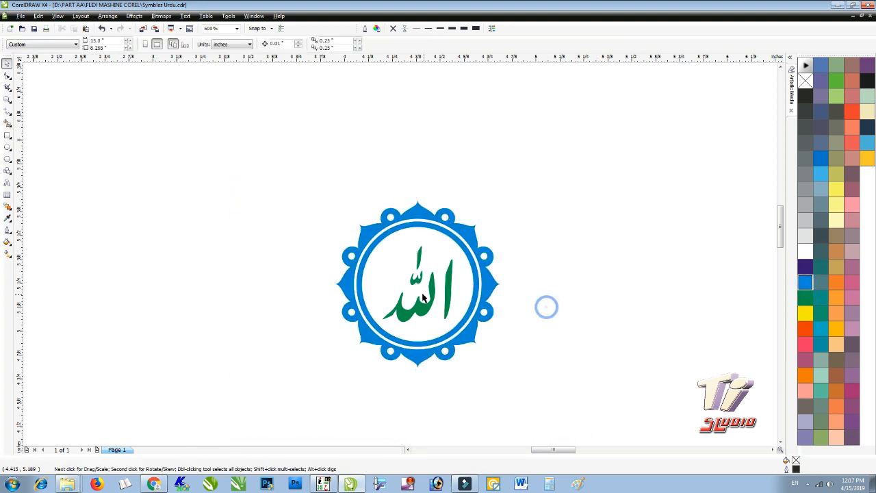
pyautogui.scroll(2, 546, 311)
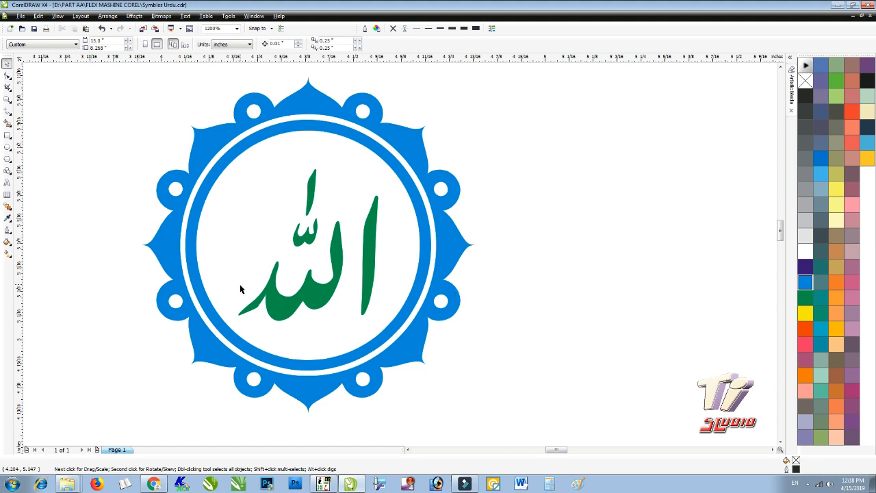
pyautogui.click(288, 313)
pyautogui.scroll(-2, 434, 234)
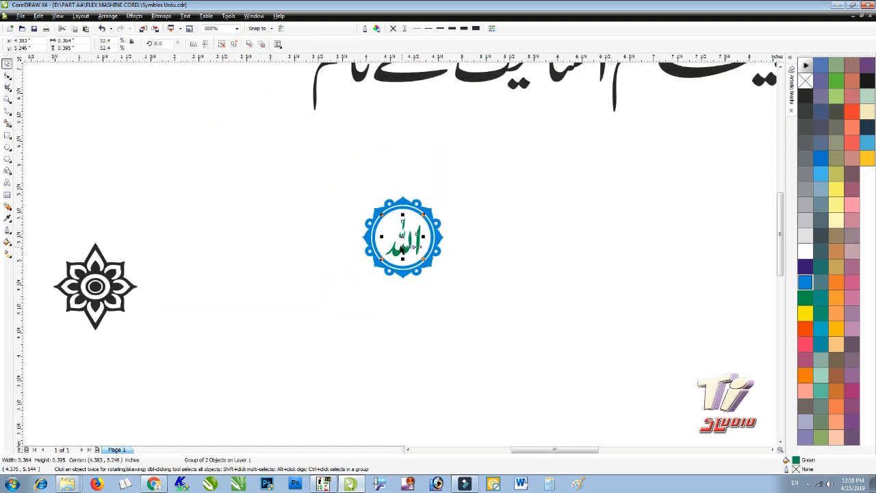
pyautogui.moveTo(332, 162); pyautogui.dragTo(462, 300)
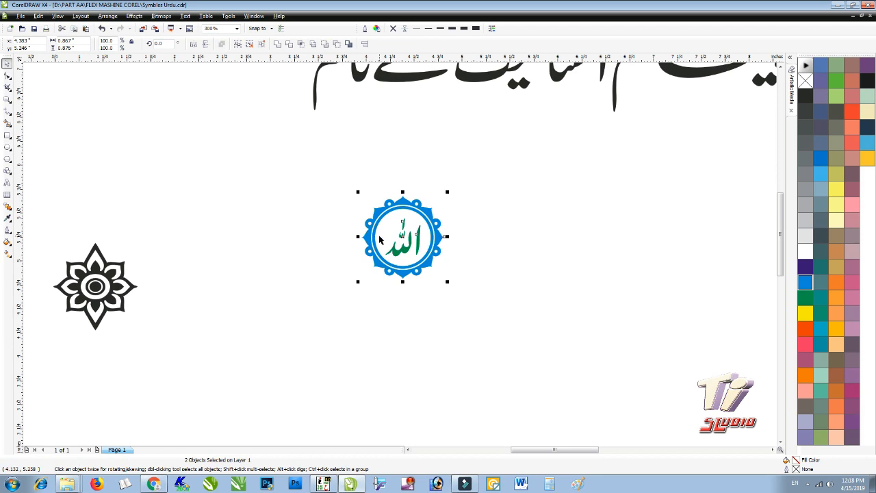
pyautogui.moveTo(372, 232); pyautogui.dragTo(64, 188)
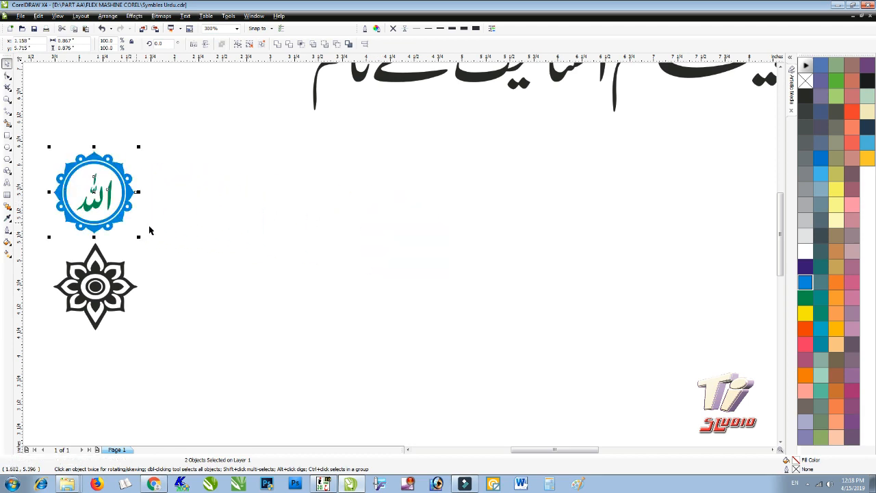
pyautogui.hotkey('shift', 'F4')
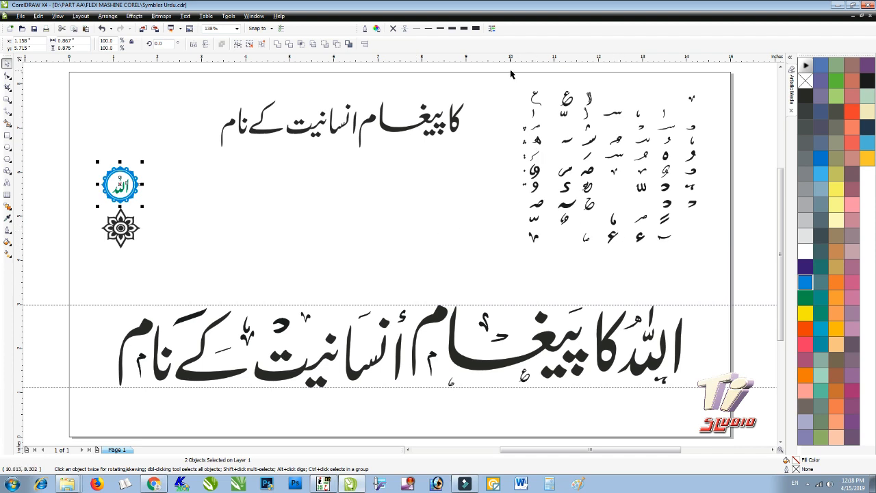
# - Select all the Urdu diacritic glyphs and scale them up to 122.5%
pyautogui.moveTo(501, 76); pyautogui.dragTo(720, 277)
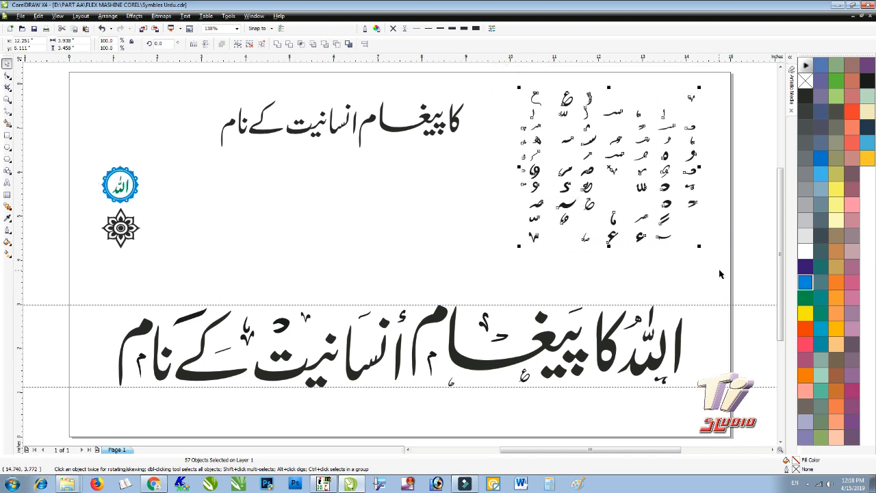
pyautogui.moveTo(519, 248); pyautogui.dragTo(470, 284)
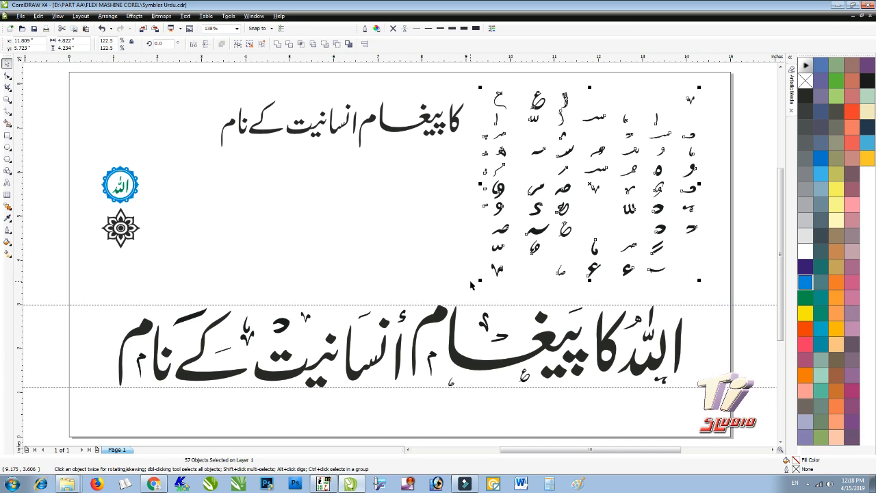
pyautogui.click(416, 241)
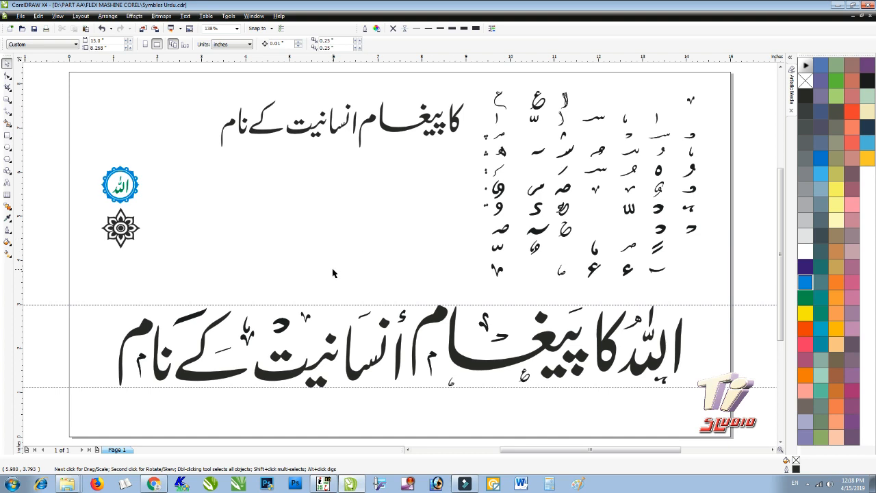
pyautogui.click(7, 184)
# - Type the archive password as roughly 79 pt text right of the flower, then minimize CorelDRAW
pyautogui.click(182, 230)
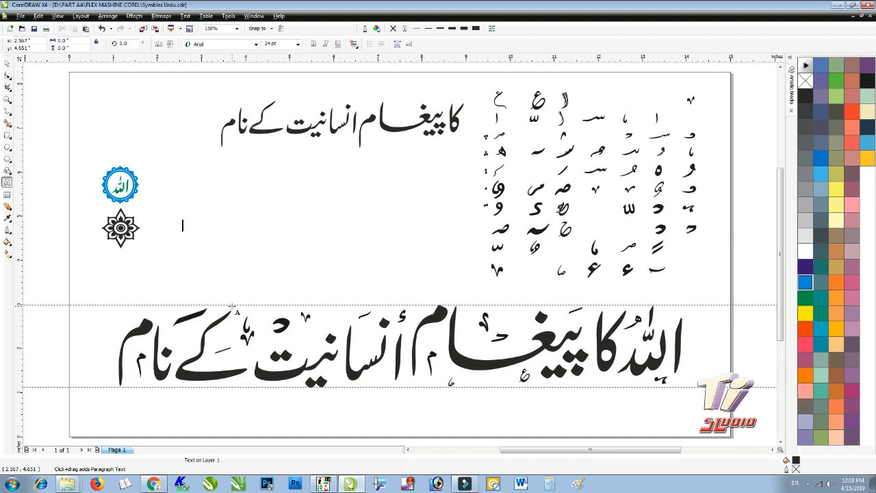
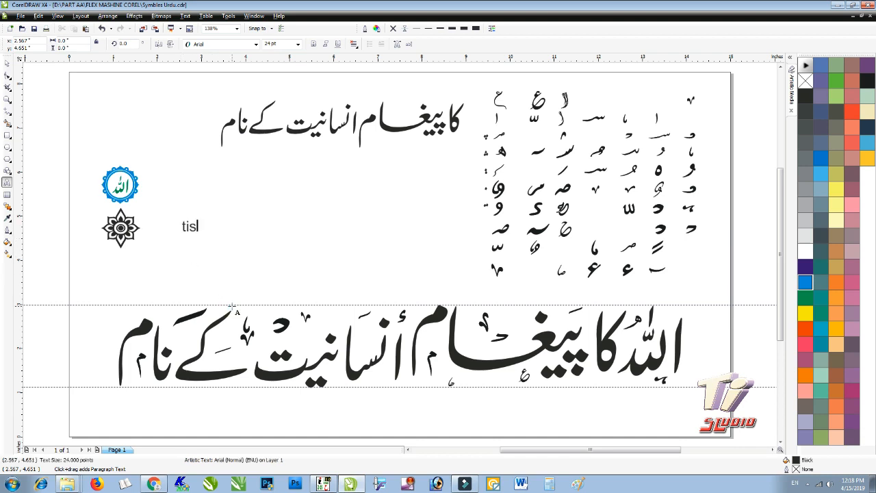
pyautogui.hotkey('ctrl', 'space')
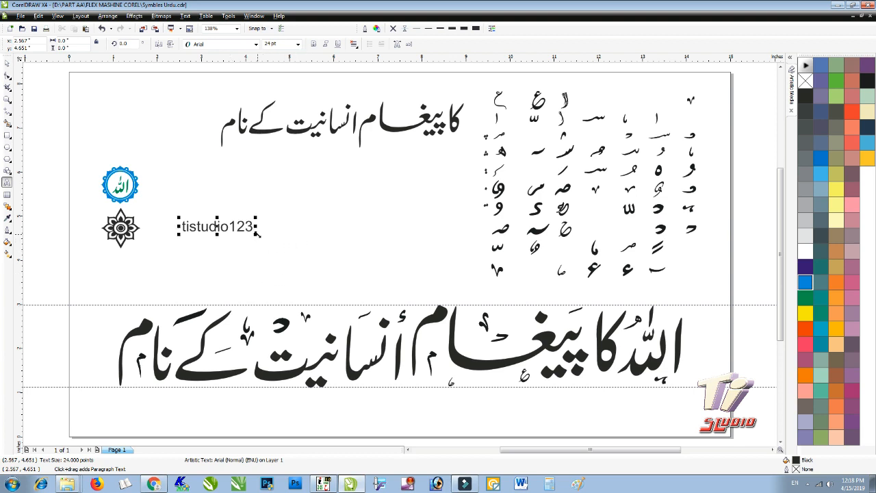
pyautogui.moveTo(256, 232); pyautogui.dragTo(404, 257)
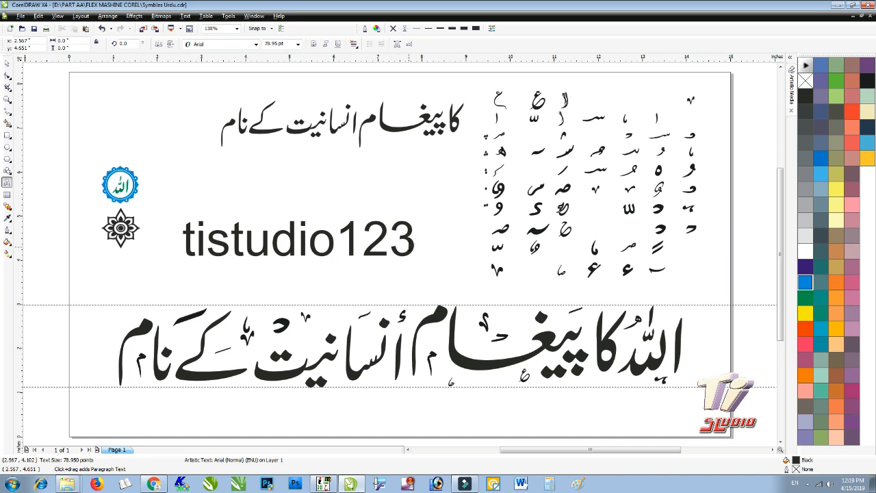
pyautogui.hotkey('ctrl', 'a')
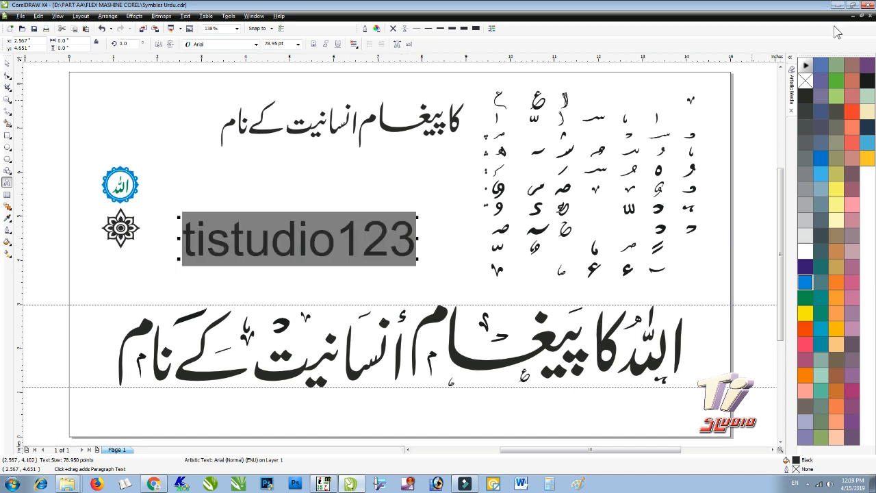
pyautogui.click(837, 5)
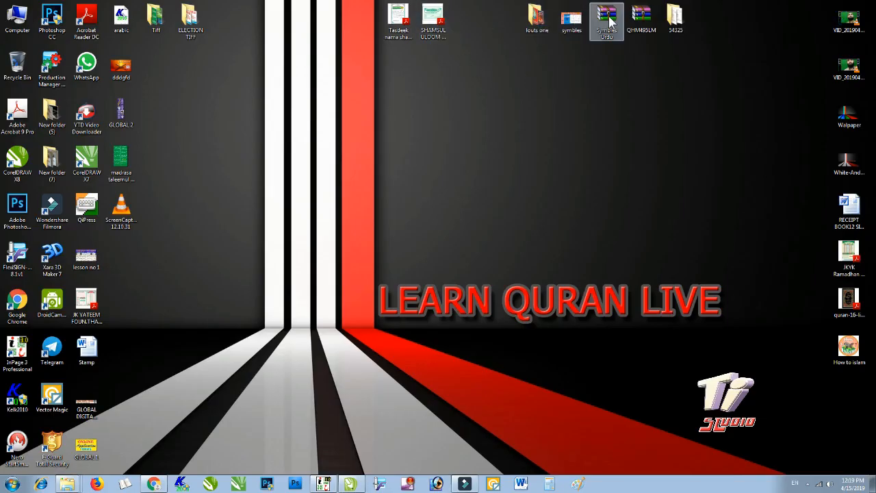
# - Extract Symbles Urdu.rar here using its password and place Symbles Urdu.cdr beside the archive
pyautogui.moveTo(608, 31); pyautogui.dragTo(438, 161)
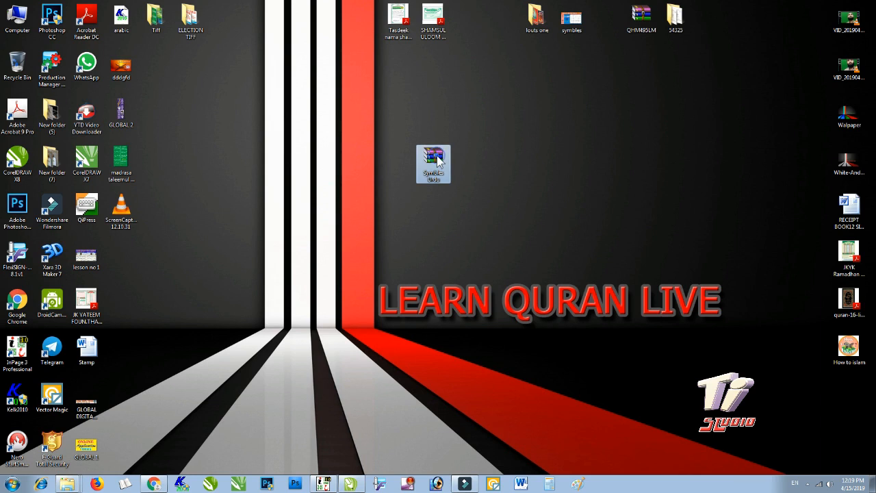
pyautogui.rightClick(439, 161)
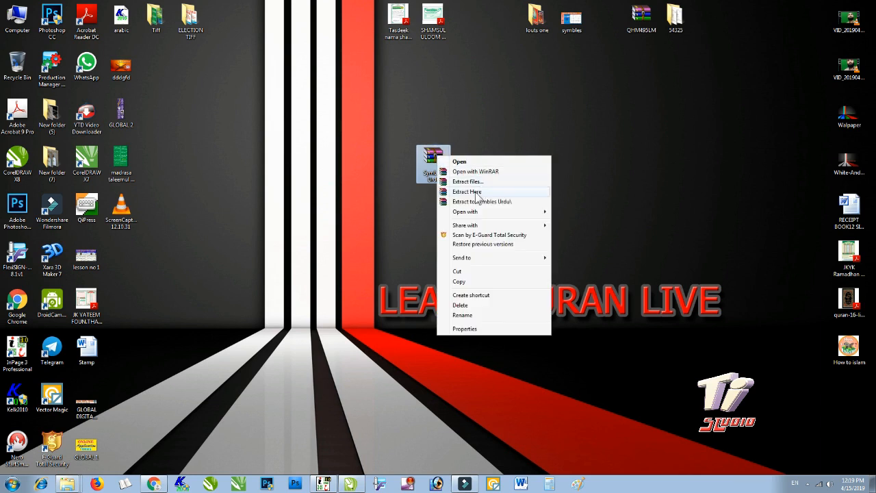
pyautogui.click(468, 137)
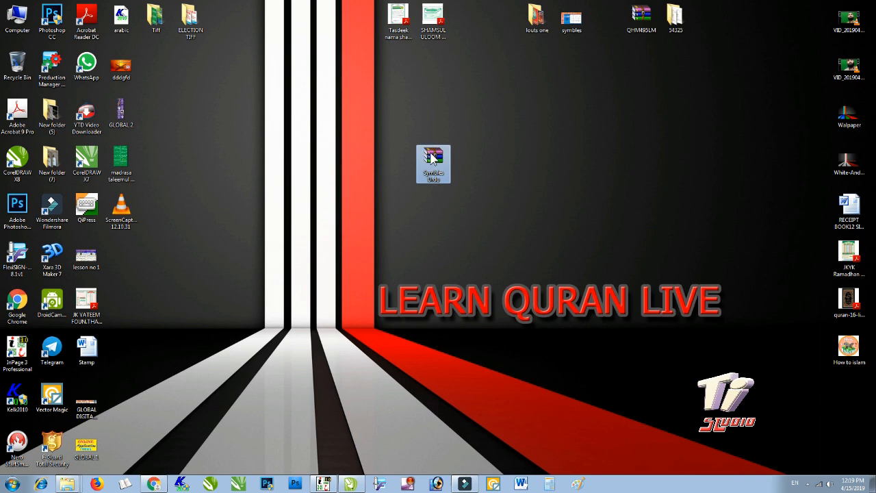
pyautogui.rightClick(433, 158)
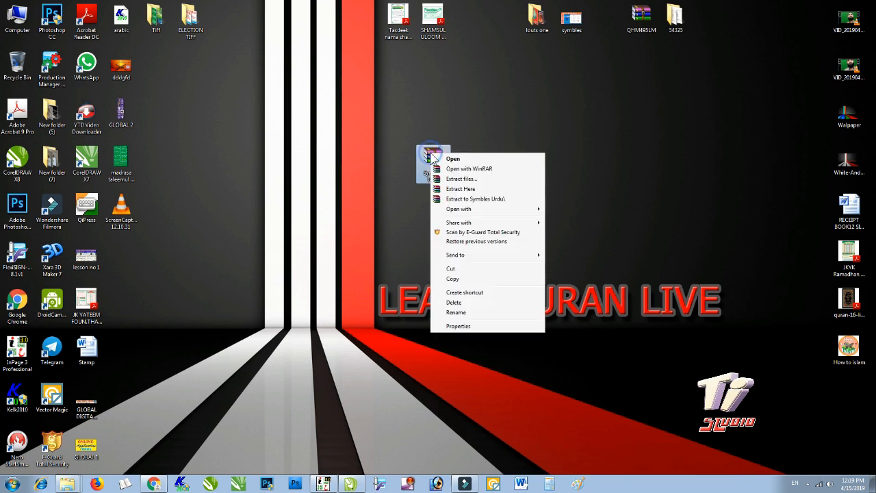
pyautogui.click(472, 193)
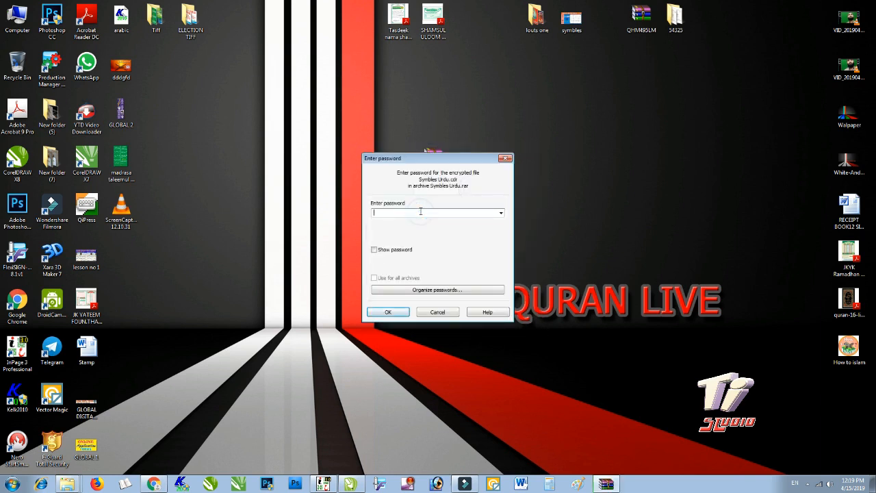
pyautogui.write('●●●●●●●●●●●')
pyautogui.click(387, 312)
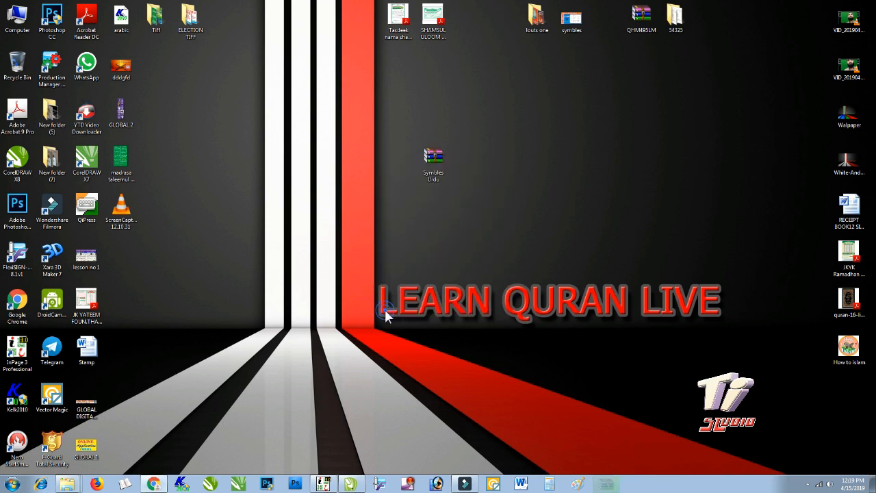
pyautogui.moveTo(118, 249); pyautogui.dragTo(467, 155)
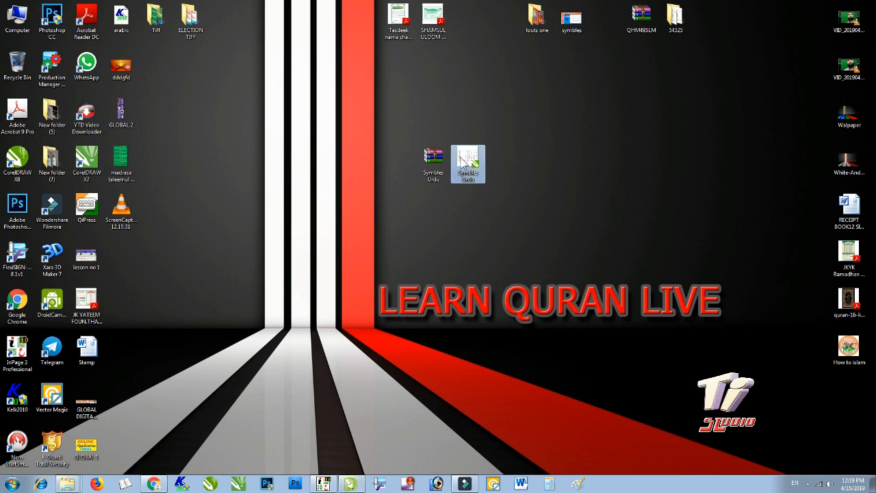
# - Restore the CorelDRAW window and select the password text object with the Pick tool
pyautogui.click(351, 484)
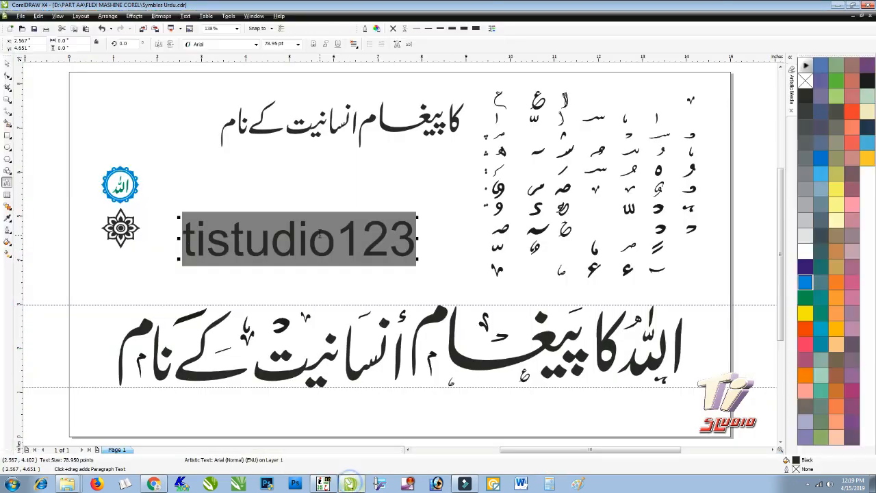
pyautogui.click(7, 63)
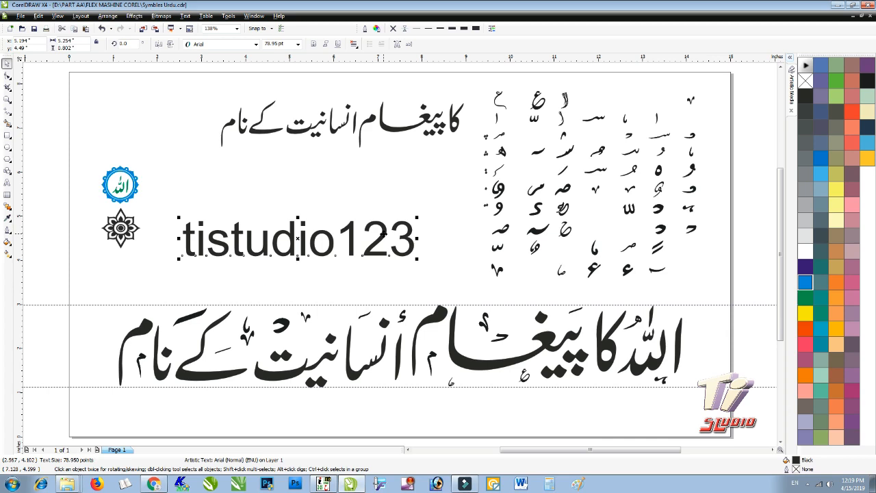
pyautogui.click(502, 188)
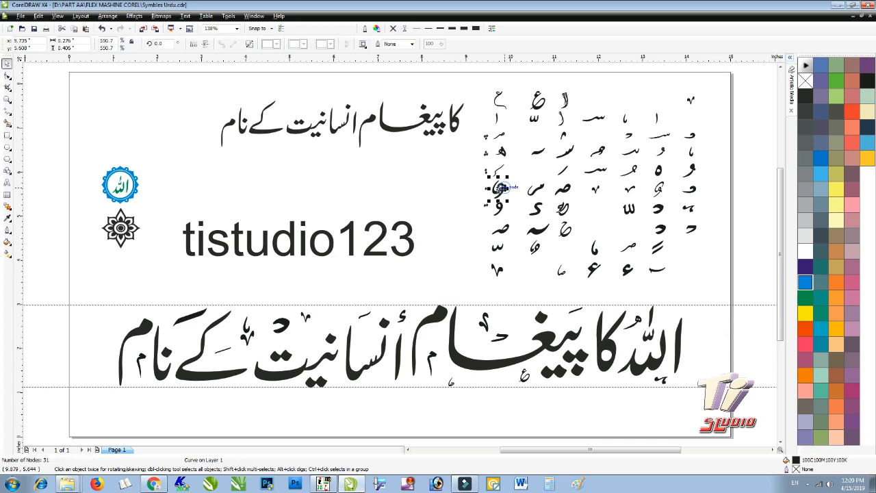
pyautogui.click(456, 192)
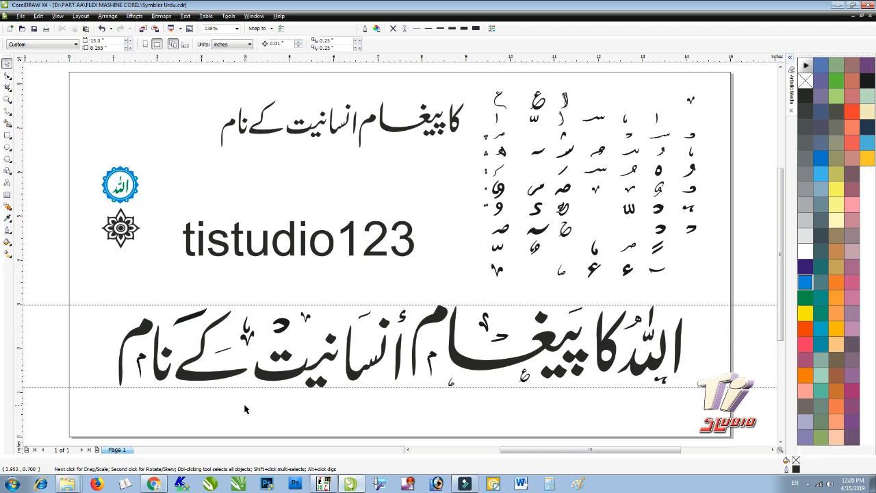
pyautogui.click(201, 234)
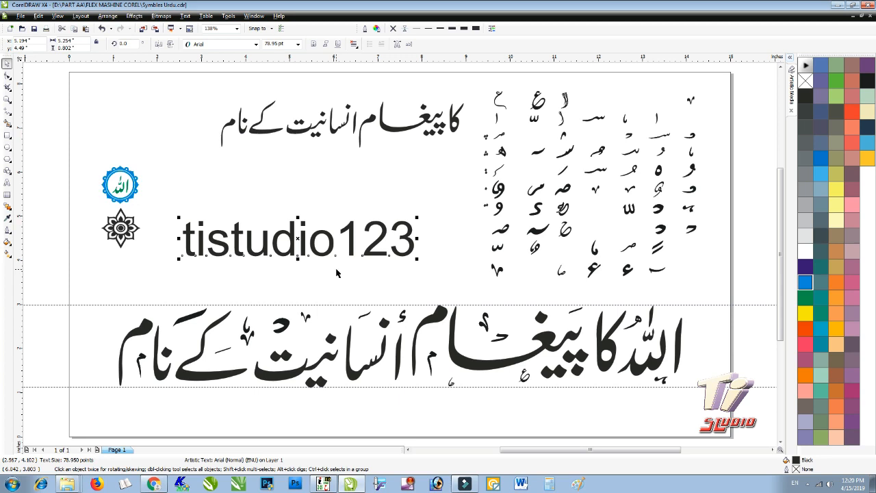
pyautogui.click(327, 215)
pyautogui.moveTo(167, 200); pyautogui.dragTo(439, 275)
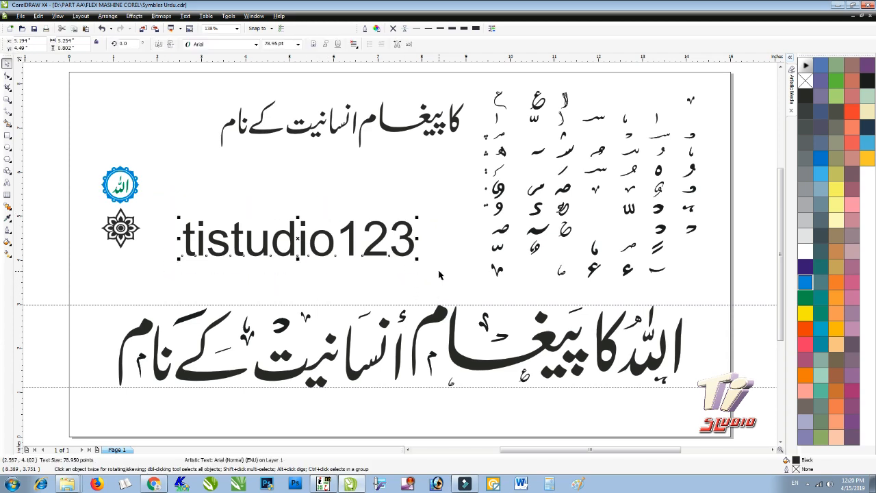